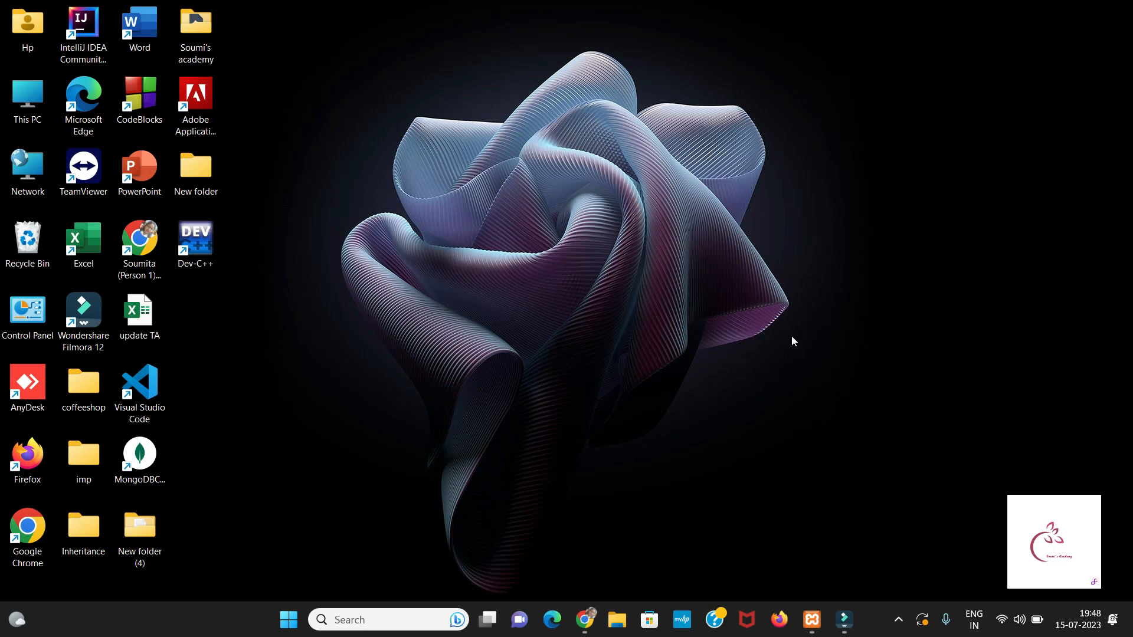
# - Switch to Chrome, add a blank tab, and check the Apache and MySQL services in the XAMPP Control Panel
pyautogui.click(584, 619)
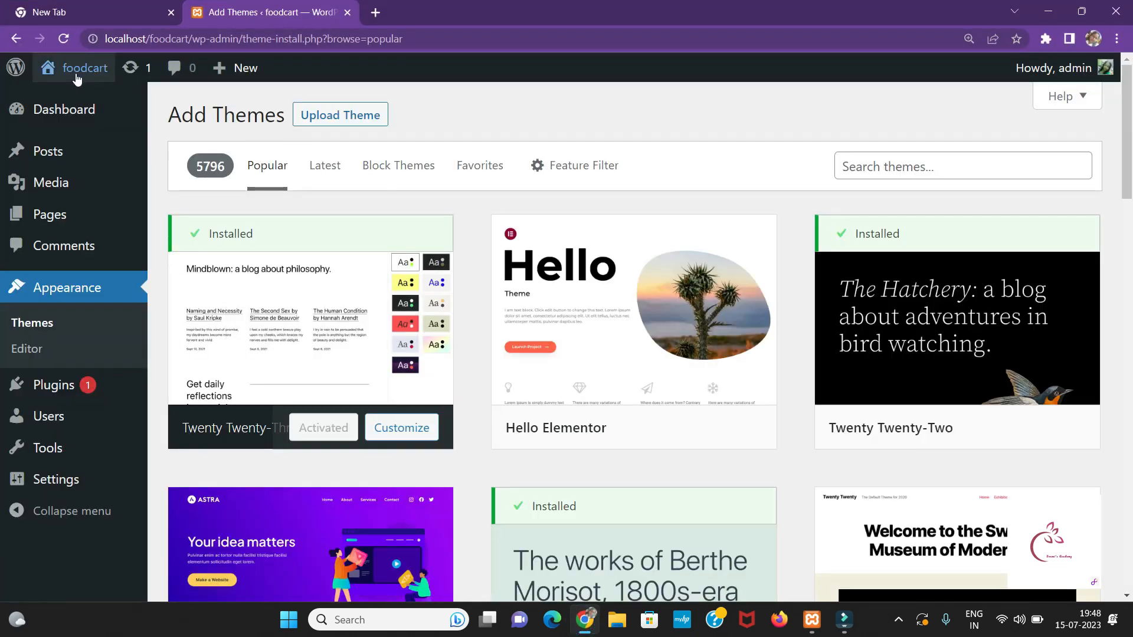
pyautogui.moveTo(67, 73)
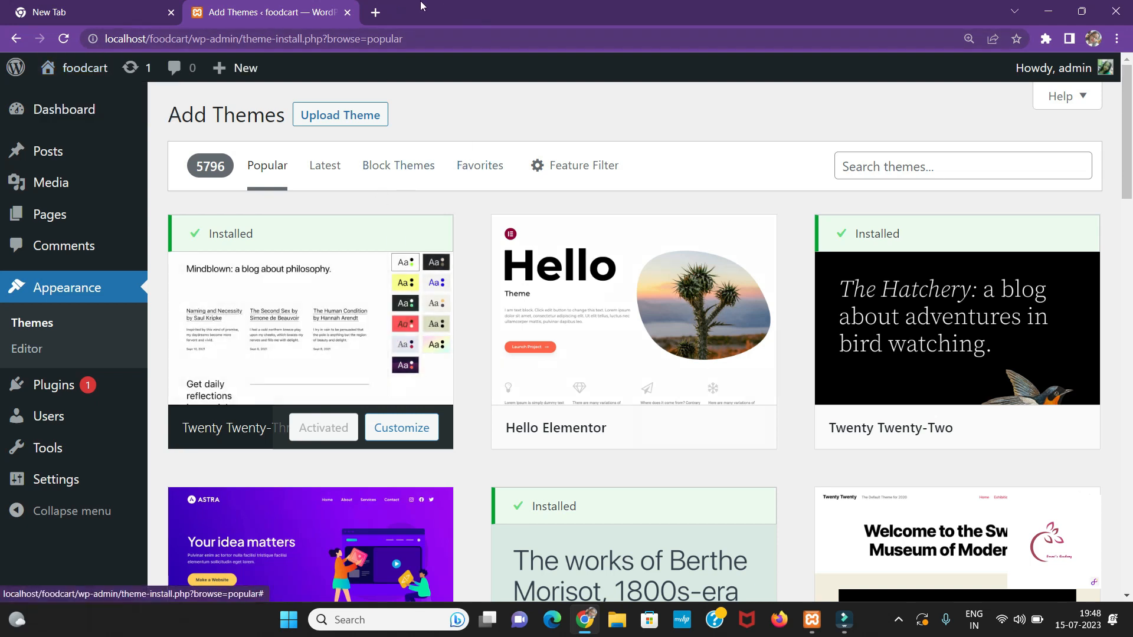
pyautogui.click(375, 12)
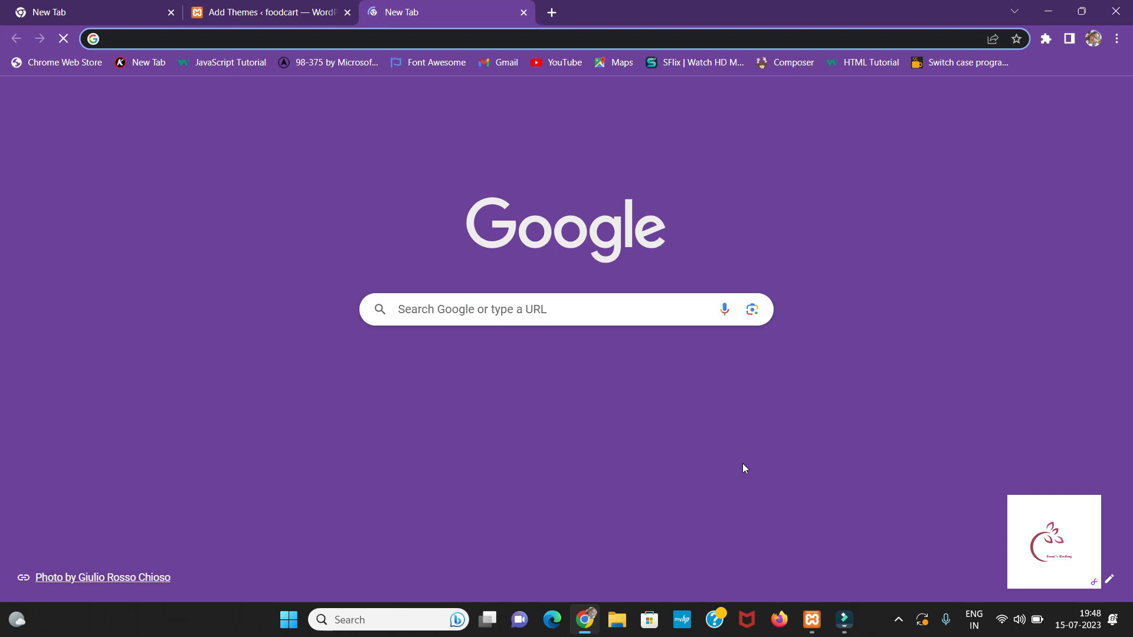
pyautogui.click(812, 620)
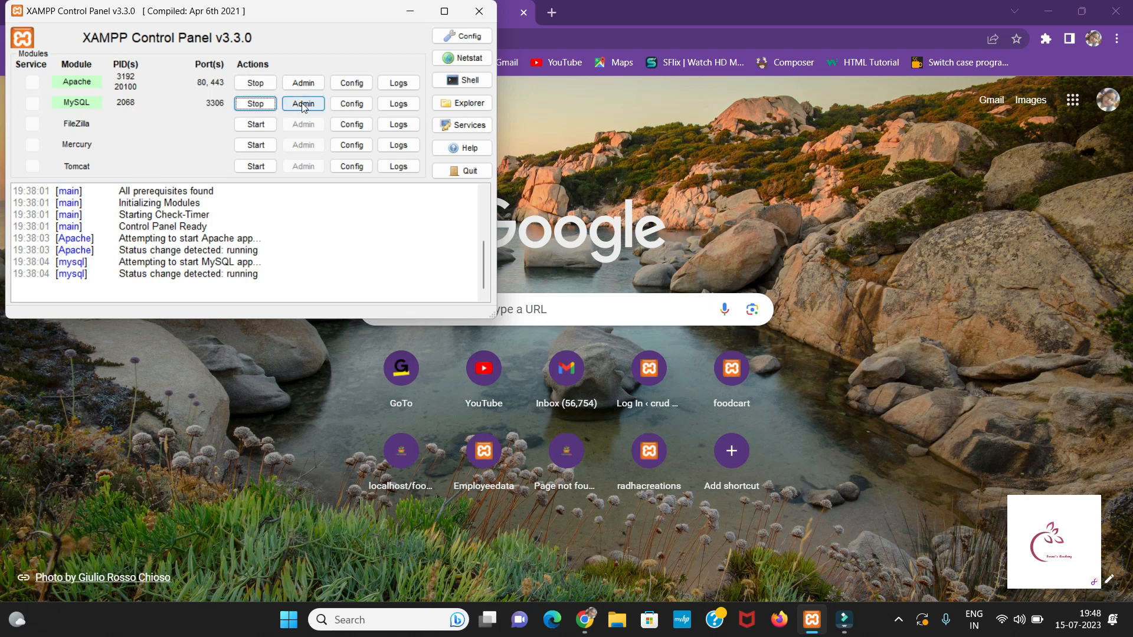
pyautogui.click(409, 12)
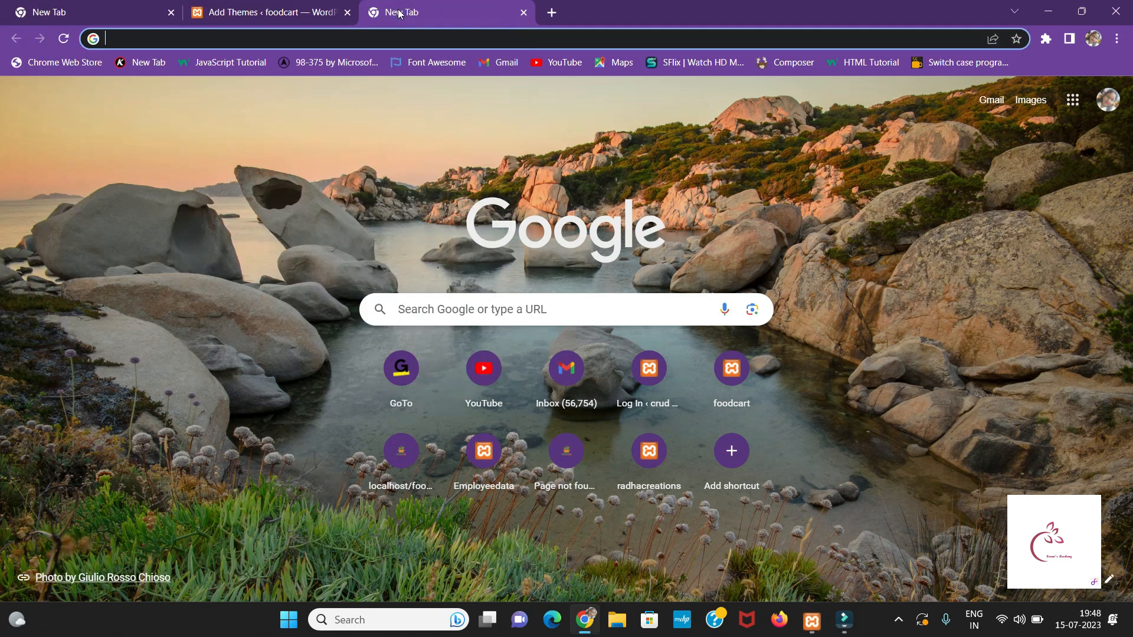
# - Close the Add Themes tab and load the local WordPress site at localhost/foodcart
pyautogui.click(348, 13)
pyautogui.click(184, 39)
pyautogui.write('locak')
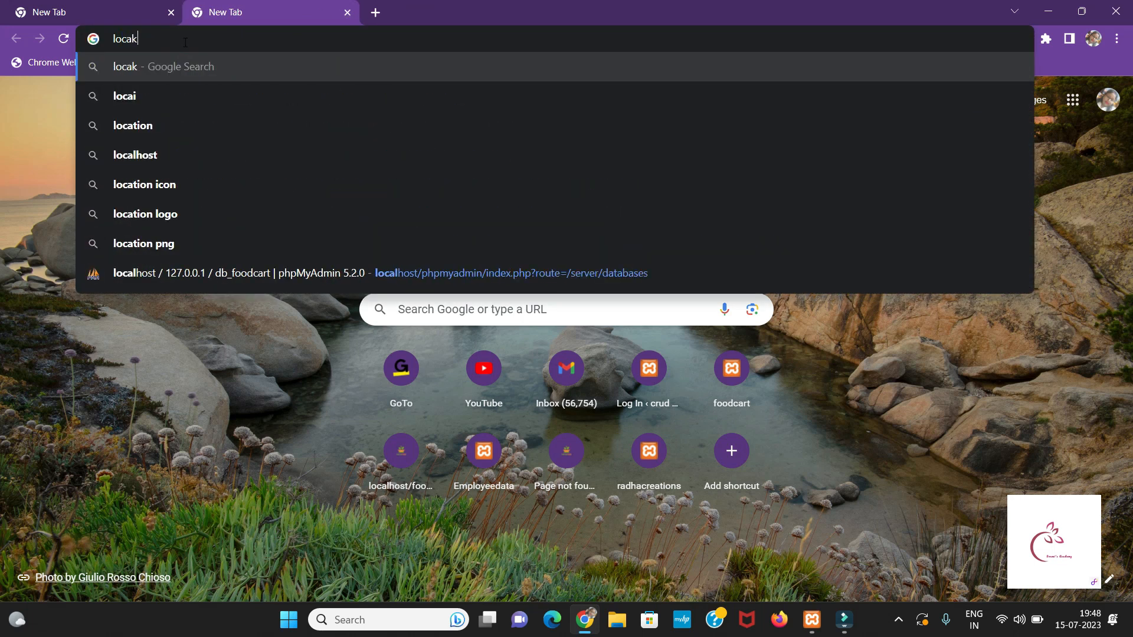
pyautogui.press('BackSpace')
pyautogui.write('lhos')
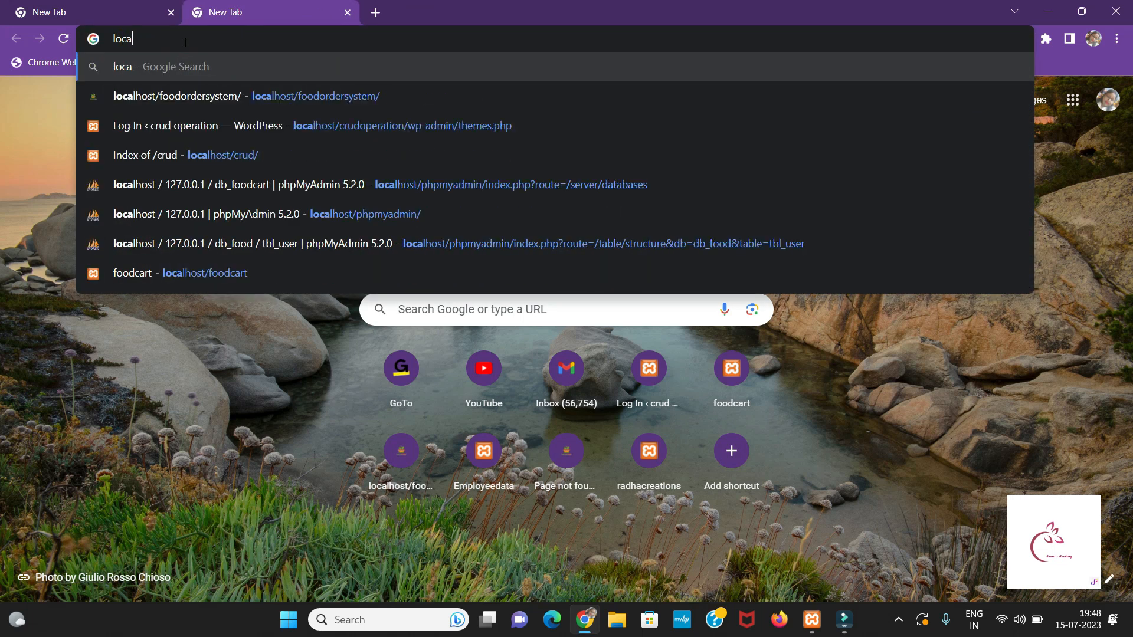
pyautogui.write('t')
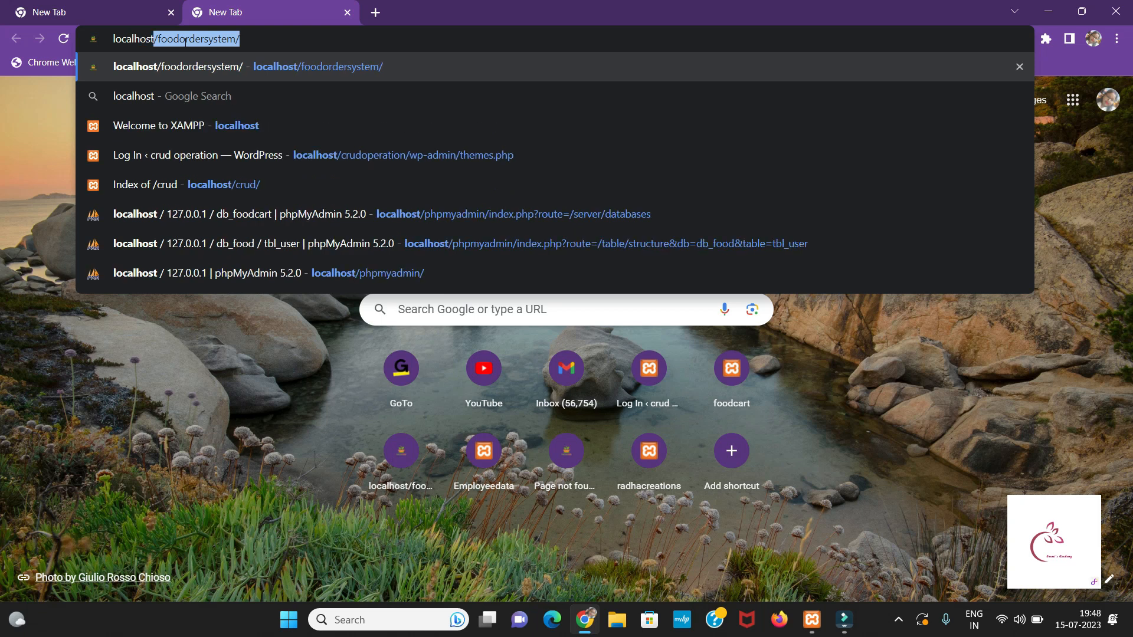
pyautogui.write('/foo')
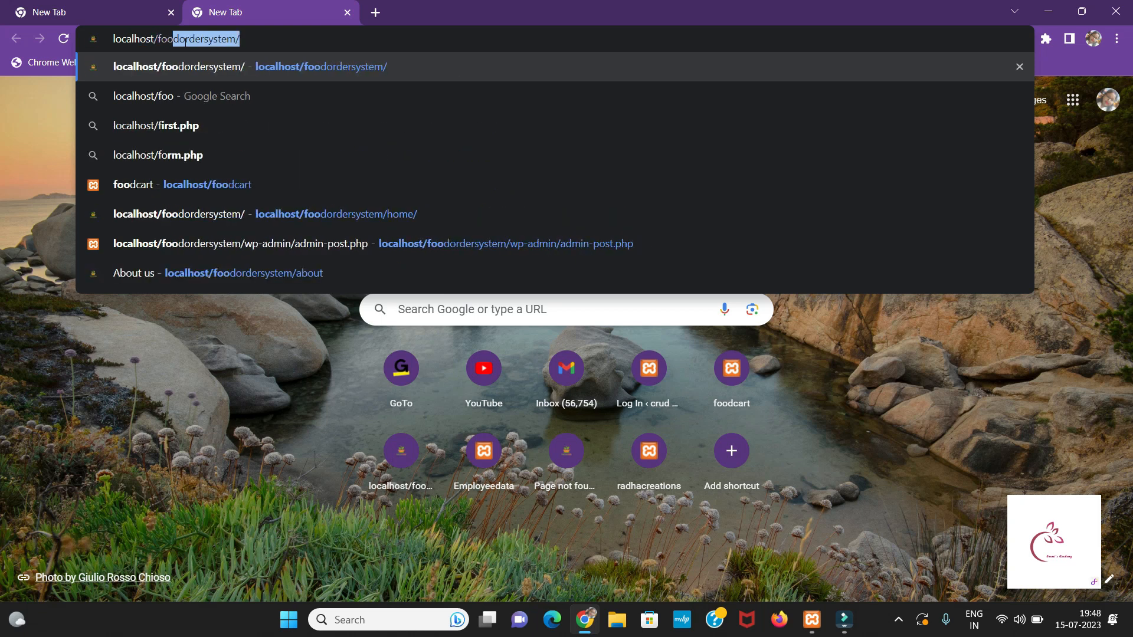
pyautogui.write('dcart')
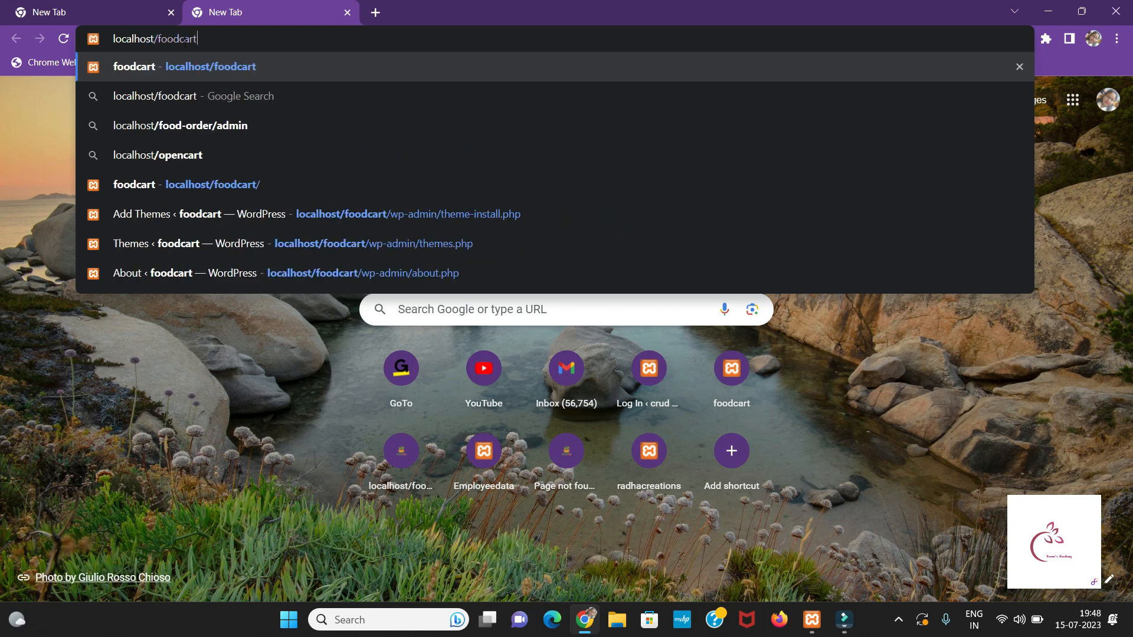
pyautogui.press('Return')
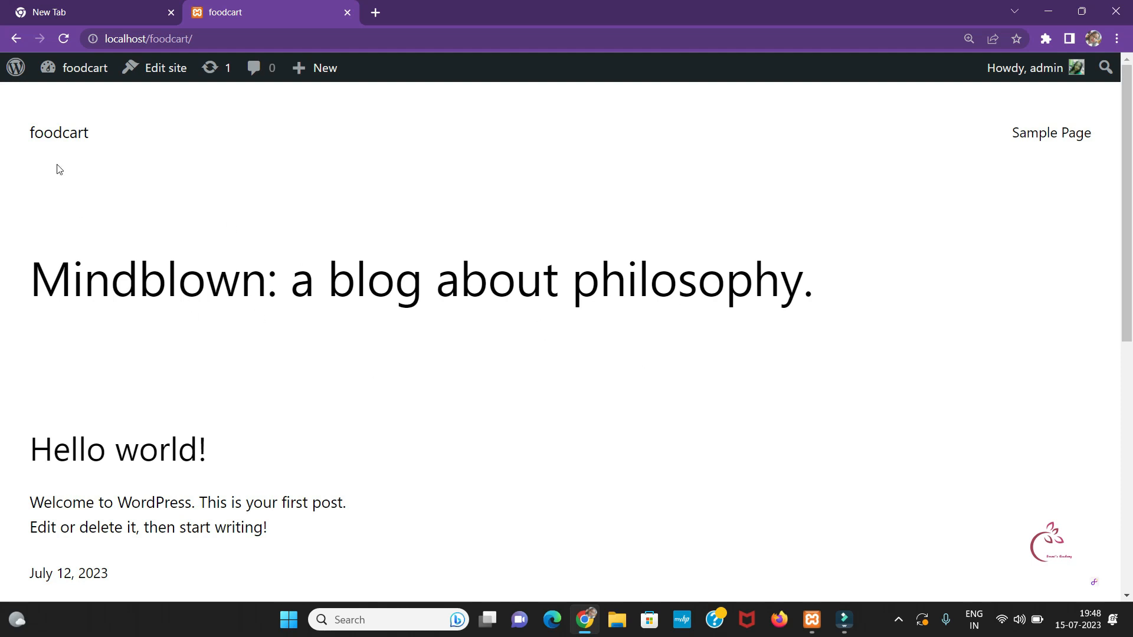
# - Go from the foodcart site to its admin dashboard and open the Add Themes page for installing new themes
pyautogui.click(16, 70)
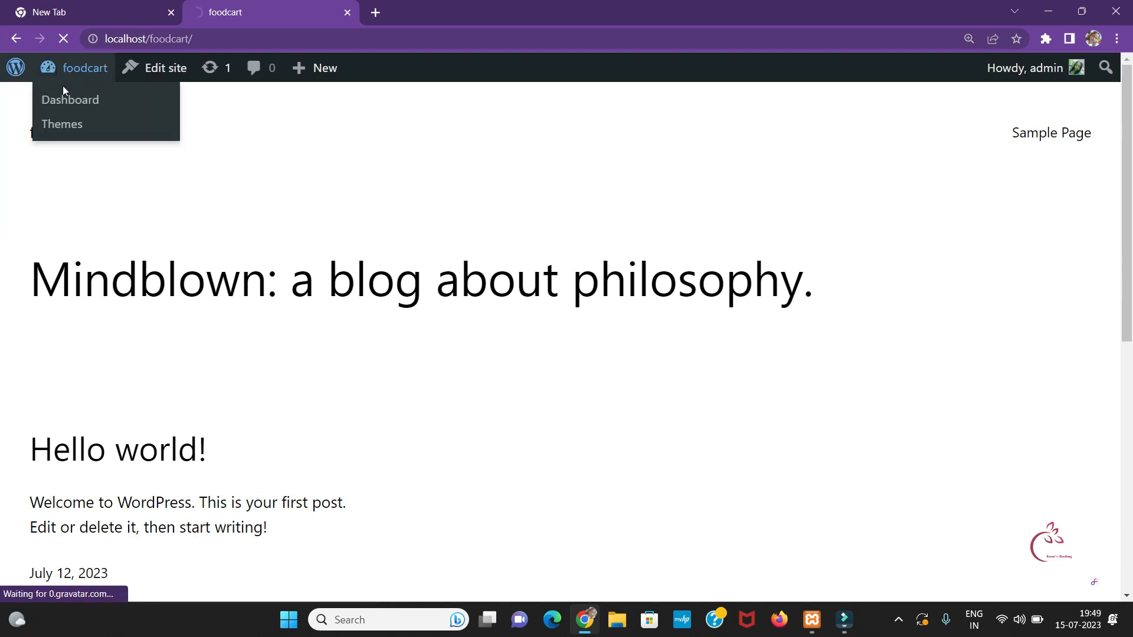
pyautogui.click(66, 100)
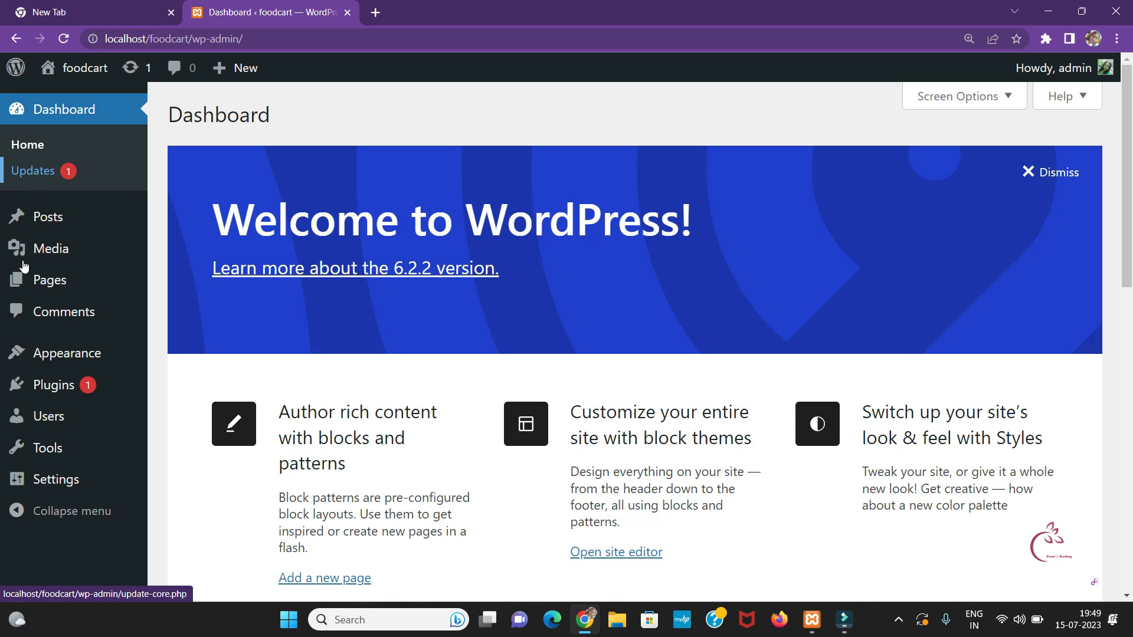
pyautogui.click(51, 357)
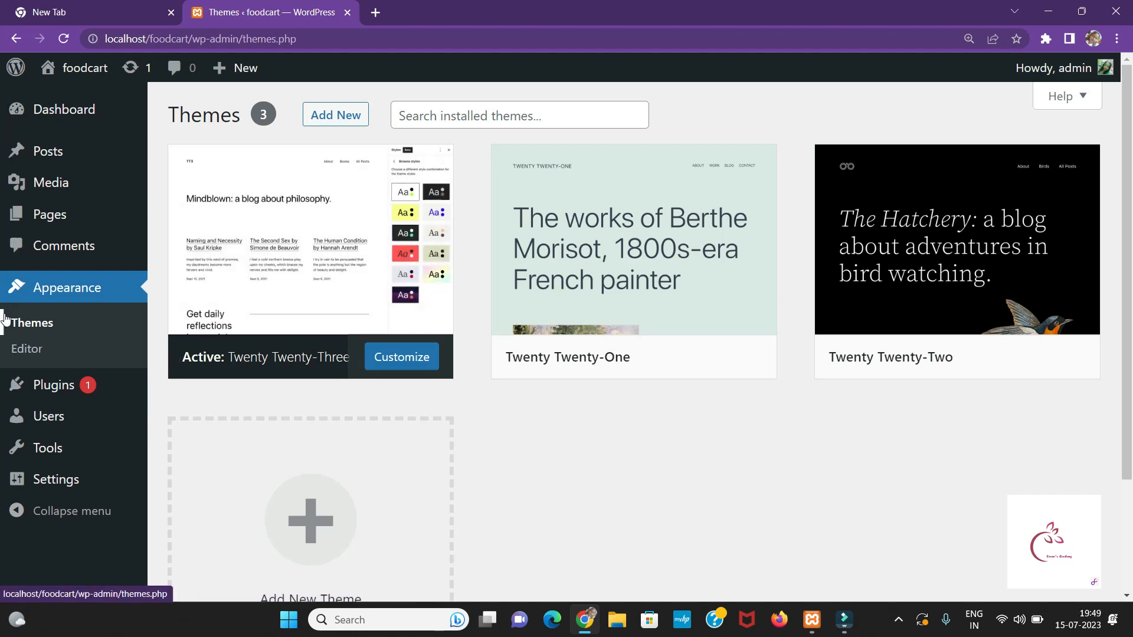
pyautogui.click(40, 322)
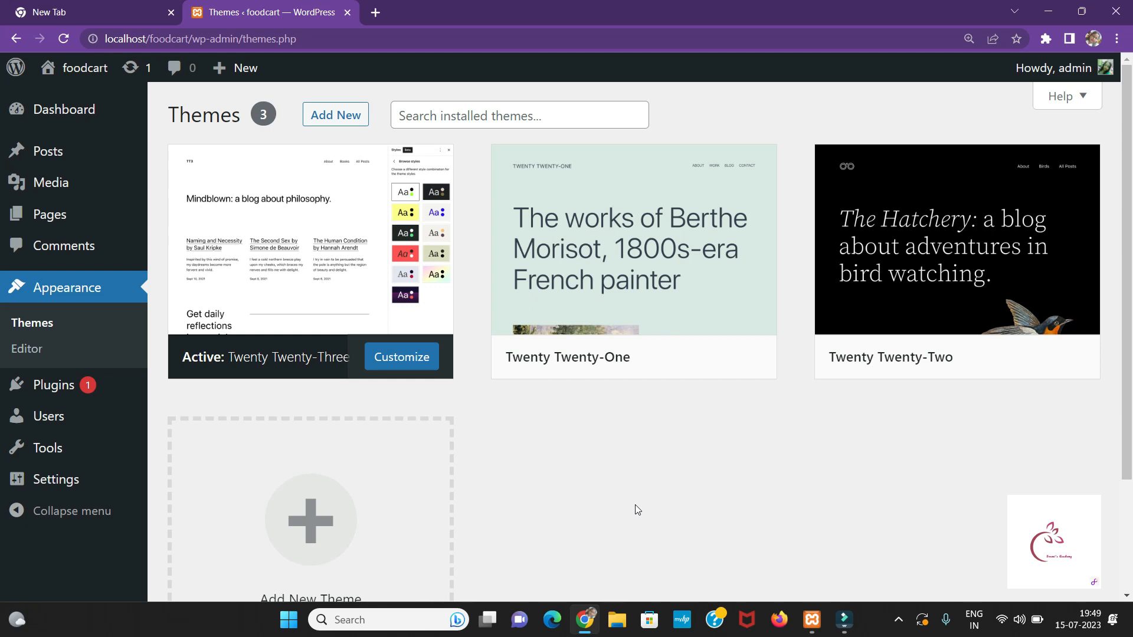
pyautogui.moveTo(572, 353)
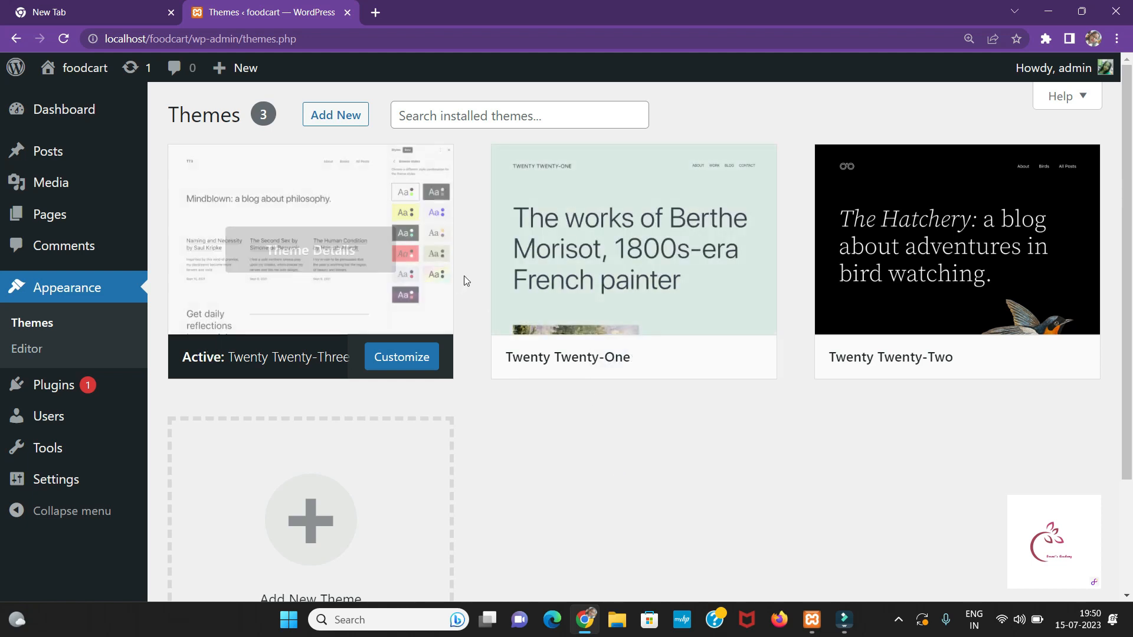
pyautogui.click(428, 115)
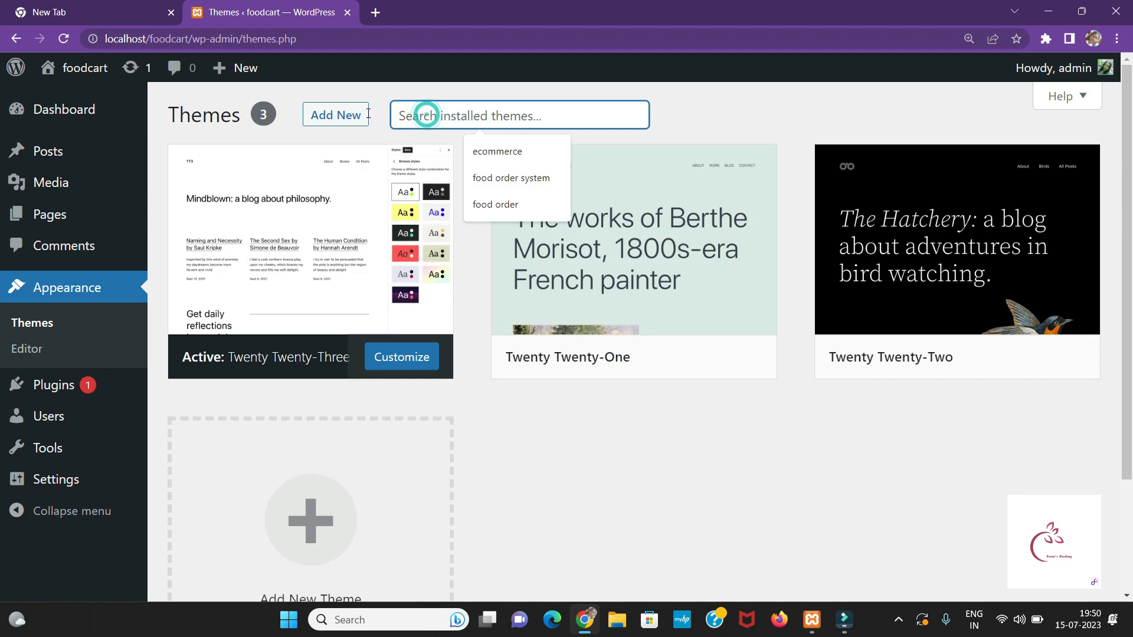
pyautogui.click(328, 115)
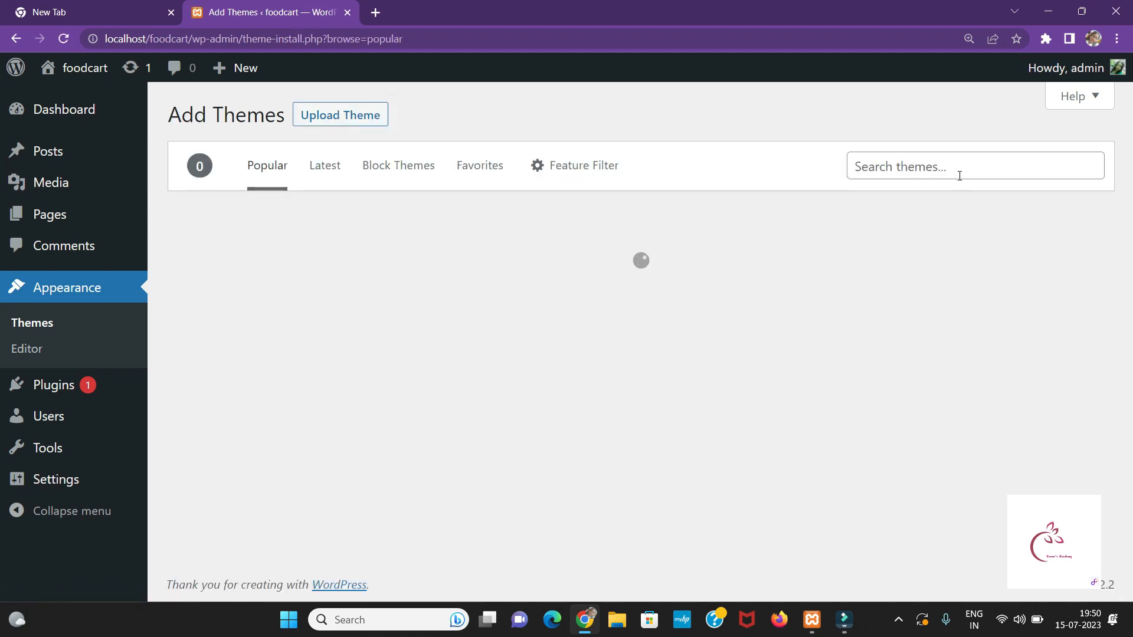
# - Try searching the theme directory for "food order system" and return to the popular themes
pyautogui.click(916, 167)
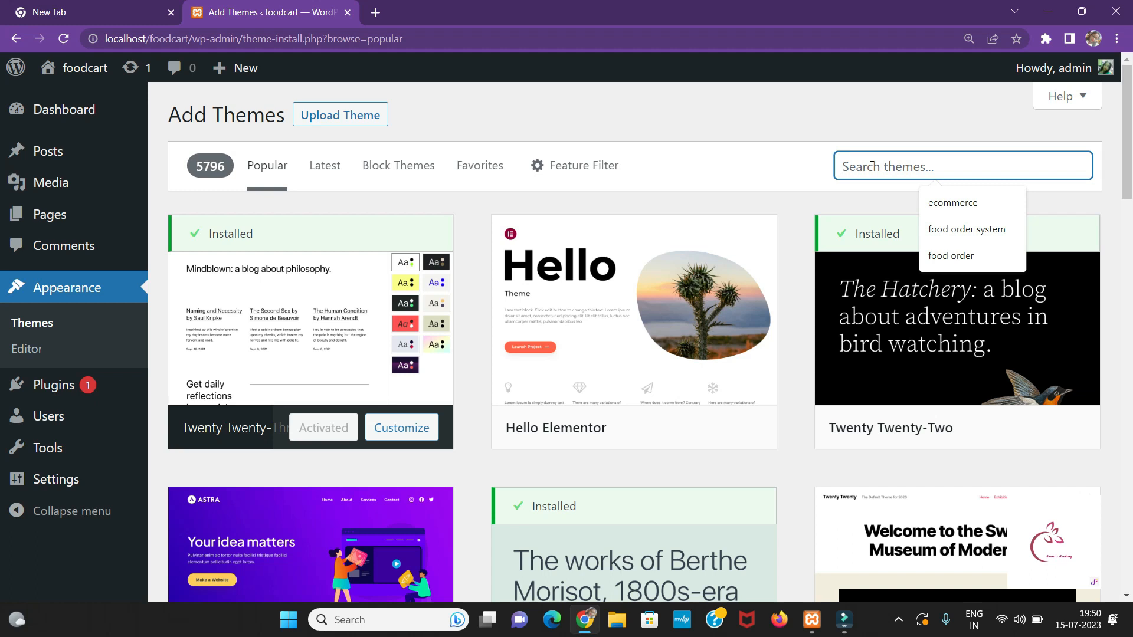
pyautogui.click(958, 229)
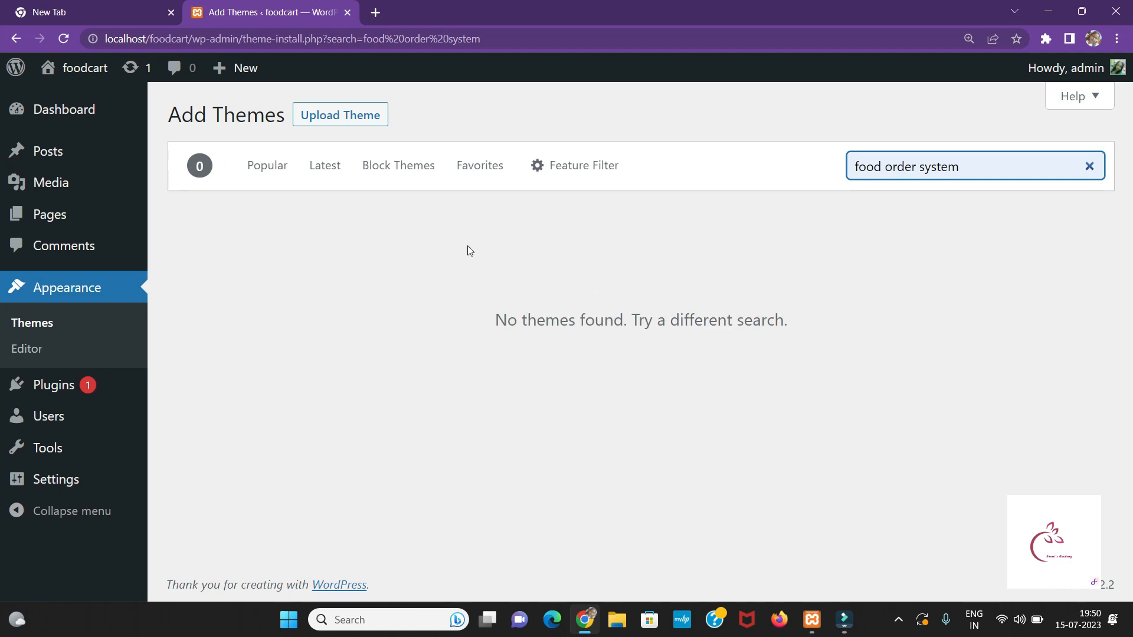
pyautogui.click(266, 171)
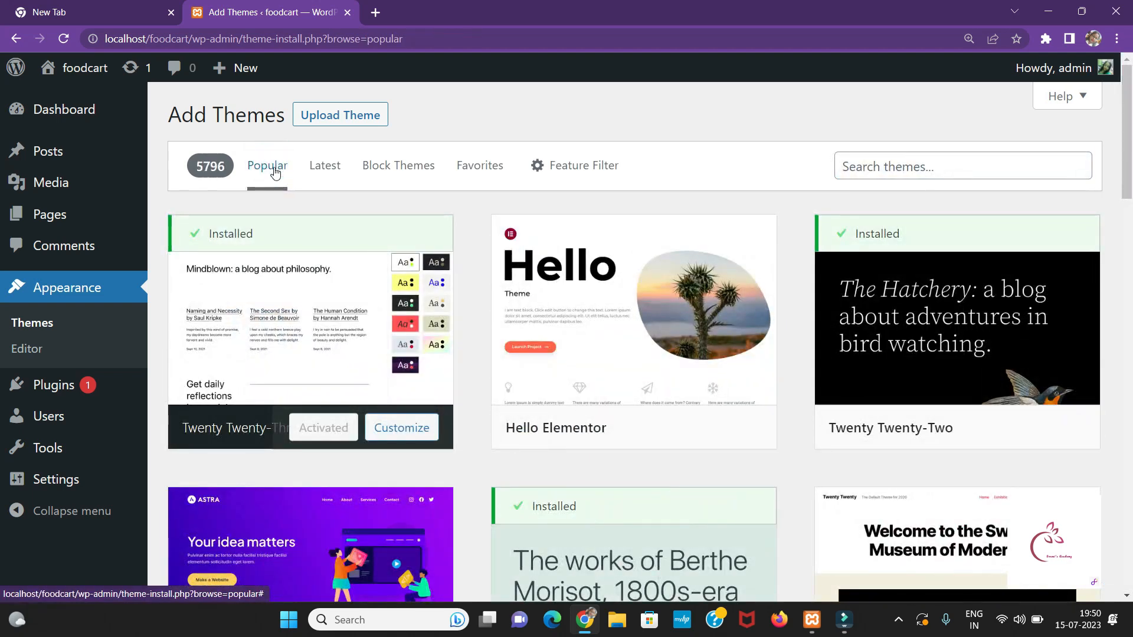
# - Install the Foodie Restaurant theme, found by searching for "food", and activate it for the site
pyautogui.click(871, 169)
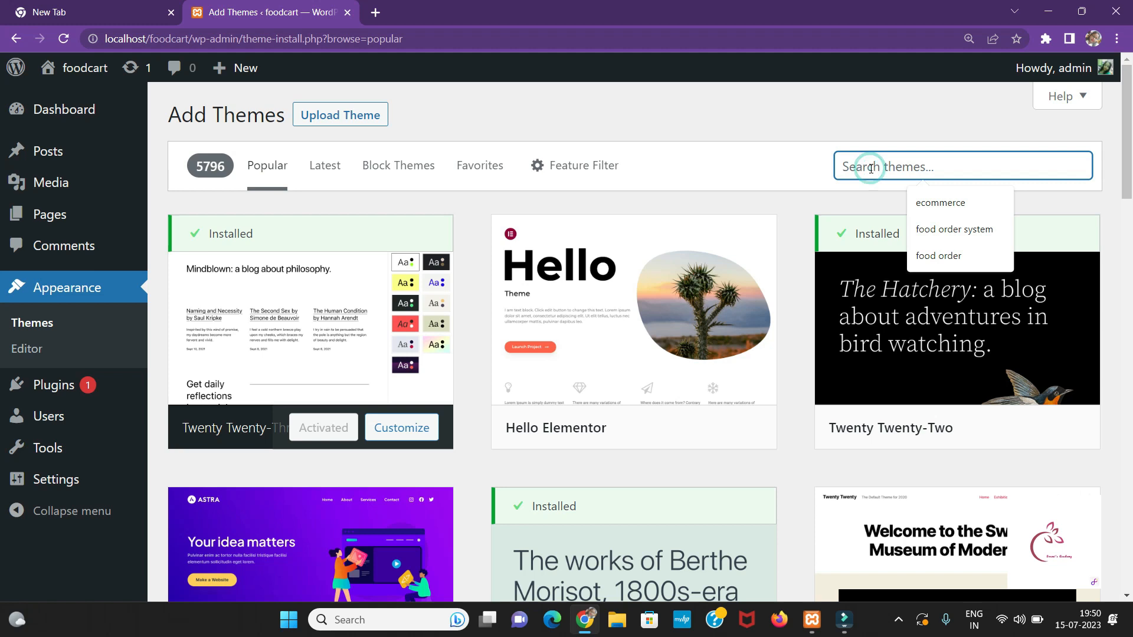
pyautogui.write('food')
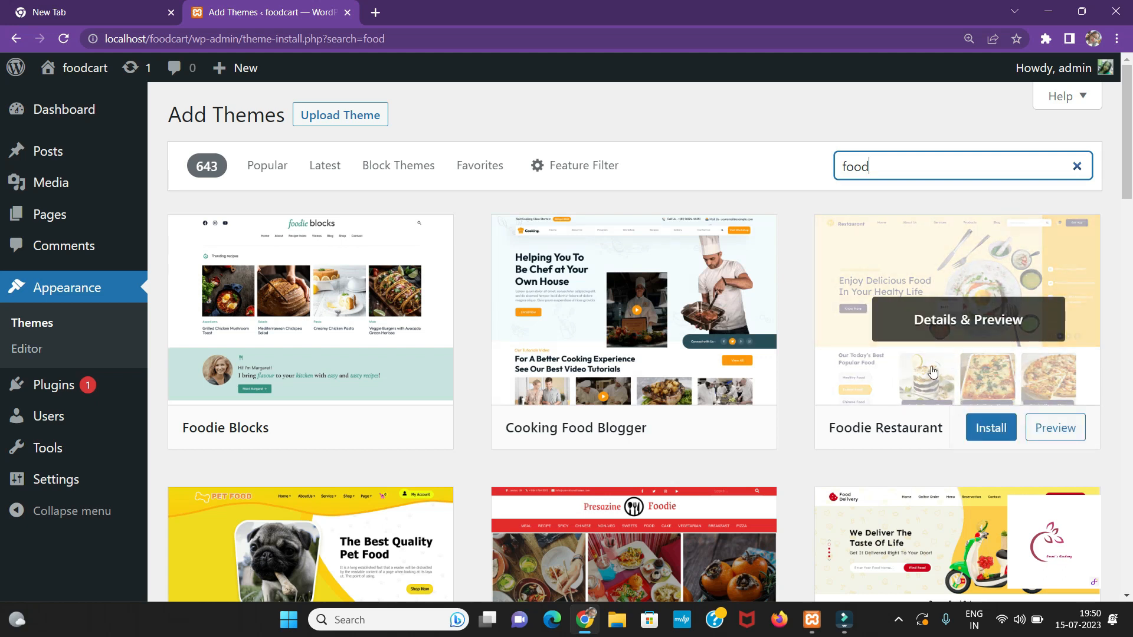
pyautogui.click(984, 426)
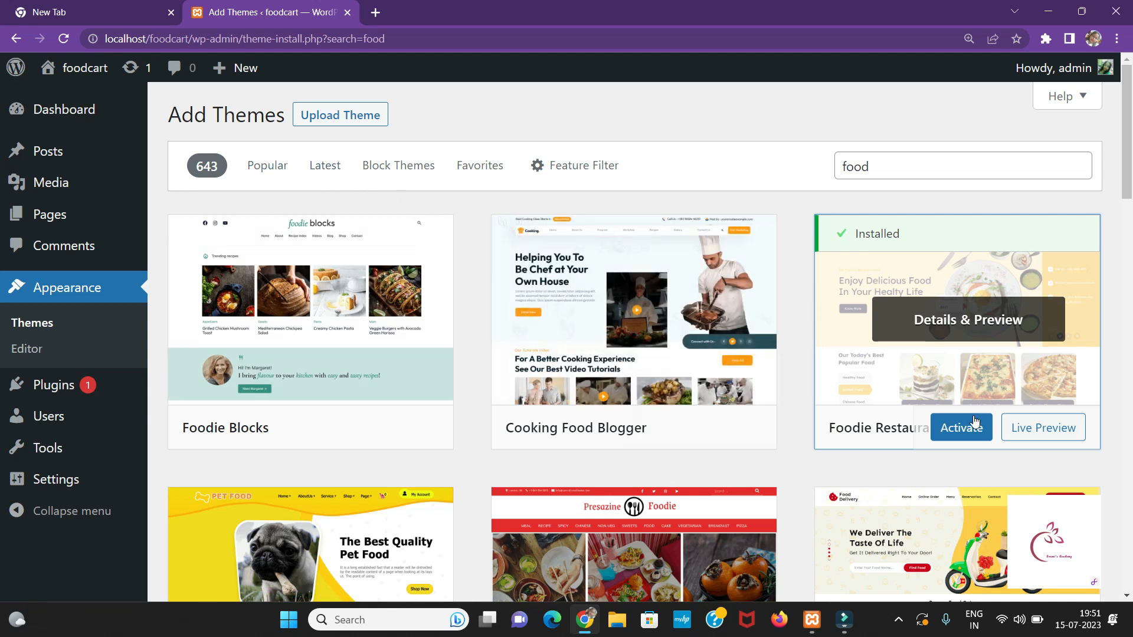
pyautogui.click(51, 324)
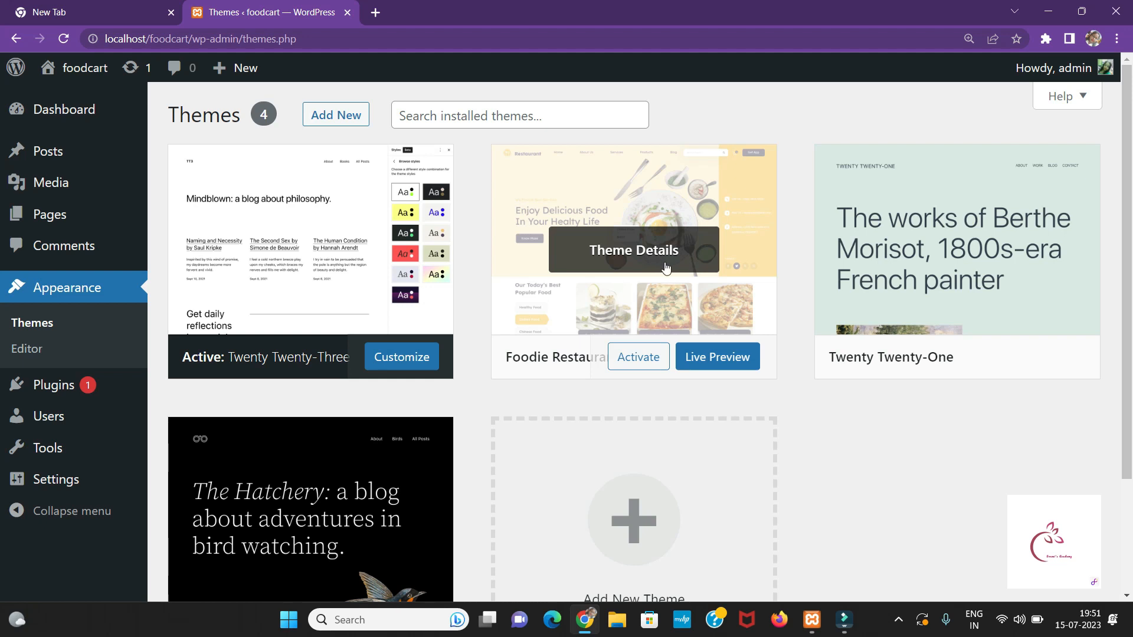
pyautogui.click(639, 361)
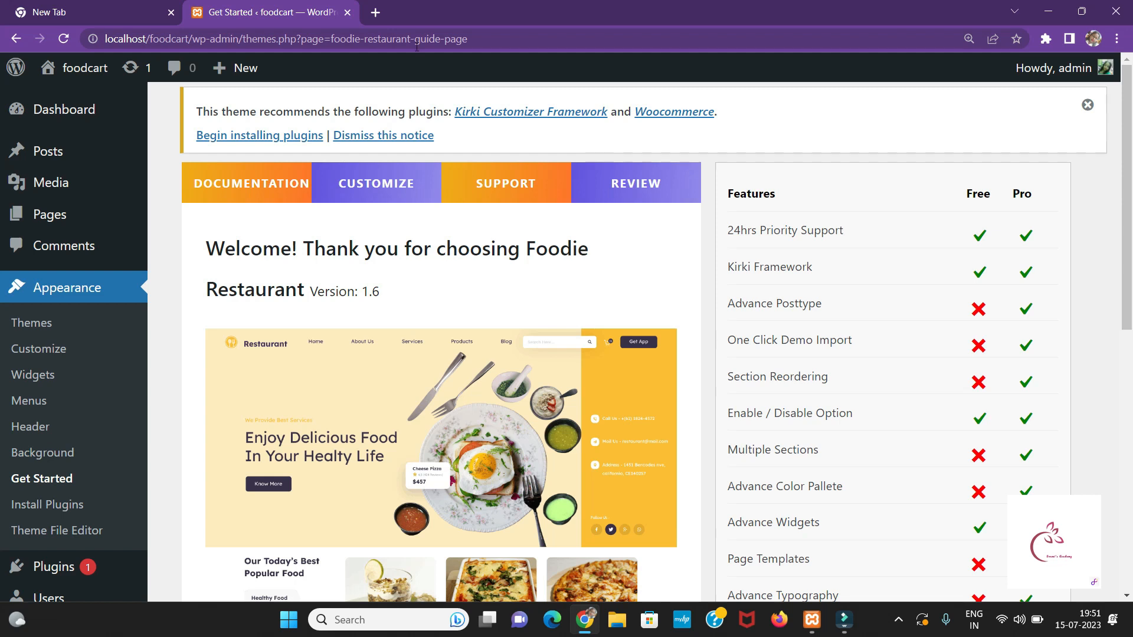
# - Open localhost/foodcart in a new browser tab to view the site with the Foodie Restaurant theme
pyautogui.click(375, 14)
pyautogui.click(332, 37)
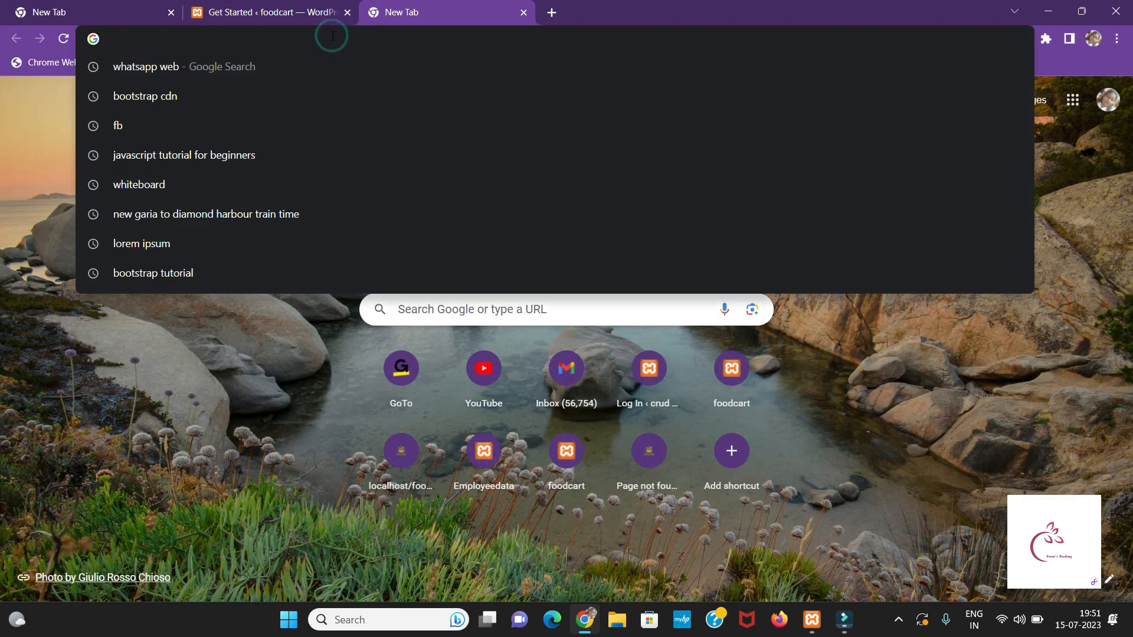
pyautogui.write('loca')
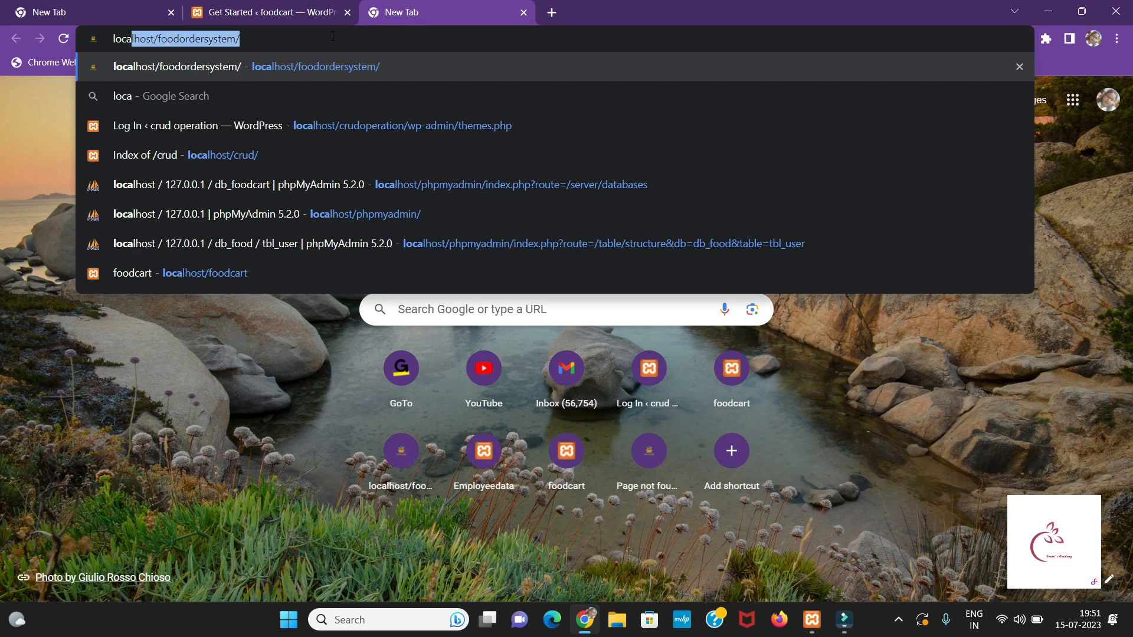
pyautogui.write('lhost/foodordersy')
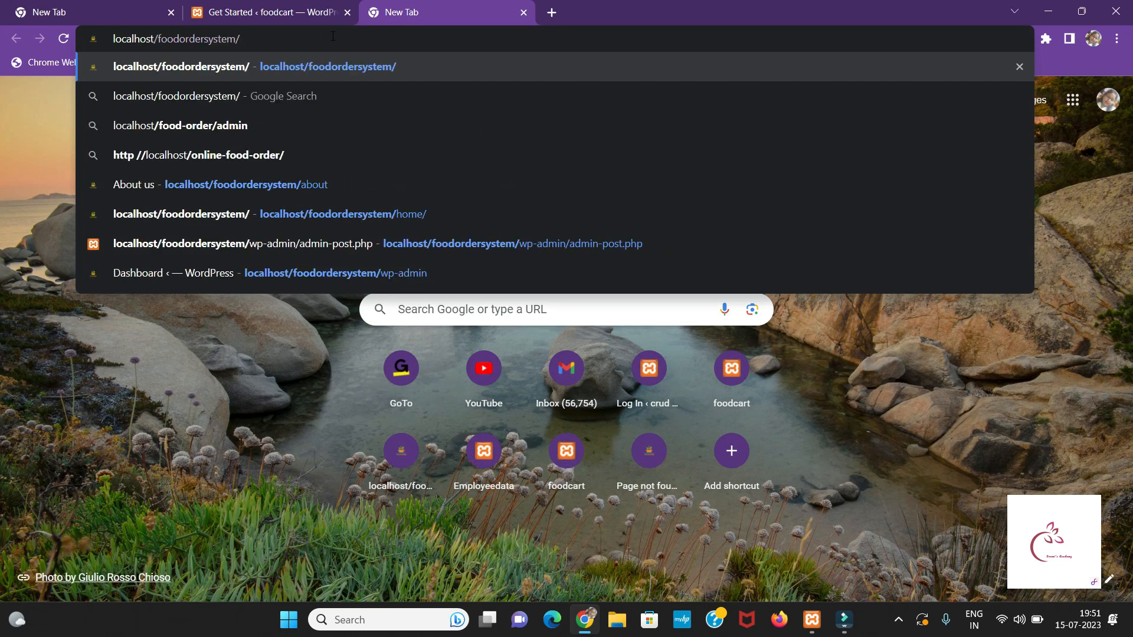
pyautogui.press('BackSpace')
pyautogui.press('BackSpace')
pyautogui.press('BackSpace')
pyautogui.press('BackSpace')
pyautogui.press('BackSpace')
pyautogui.press('BackSpace')
pyautogui.press('BackSpace')
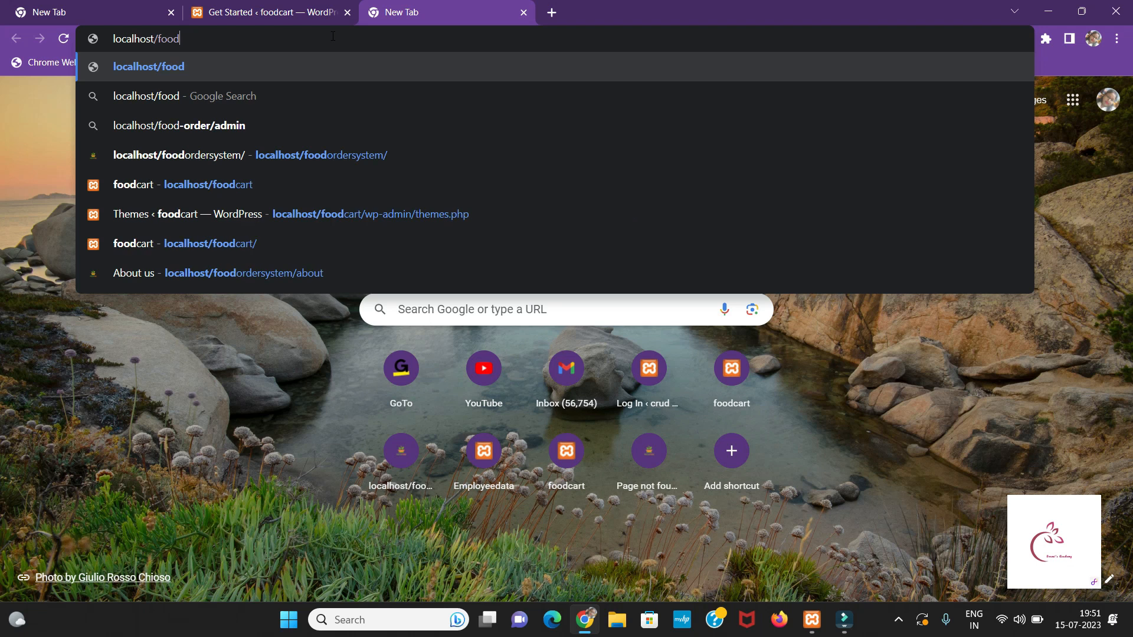
pyautogui.write('cart/')
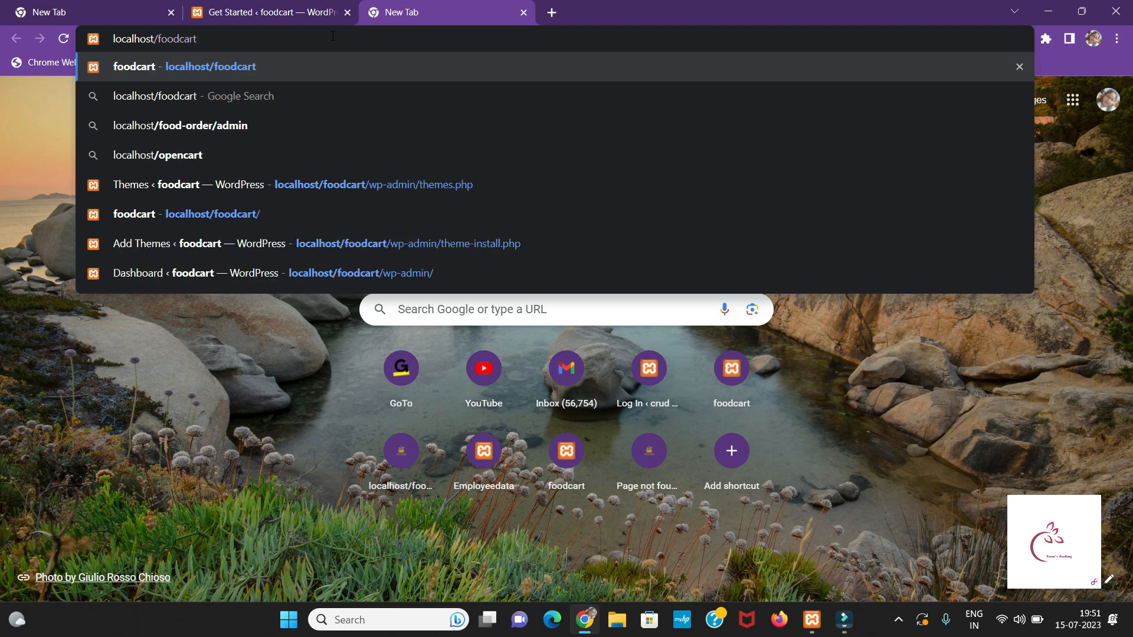
pyautogui.press('Return')
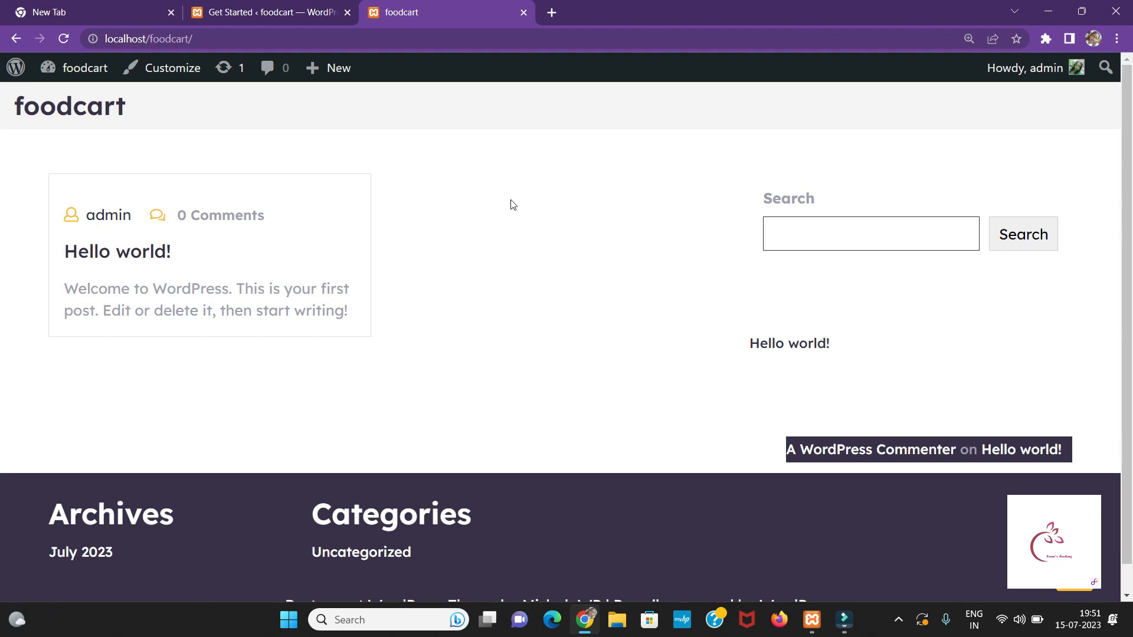
# - Go back from the Foodie Restaurant welcome page to the installed themes list in the foodcart admin
pyautogui.click(295, 13)
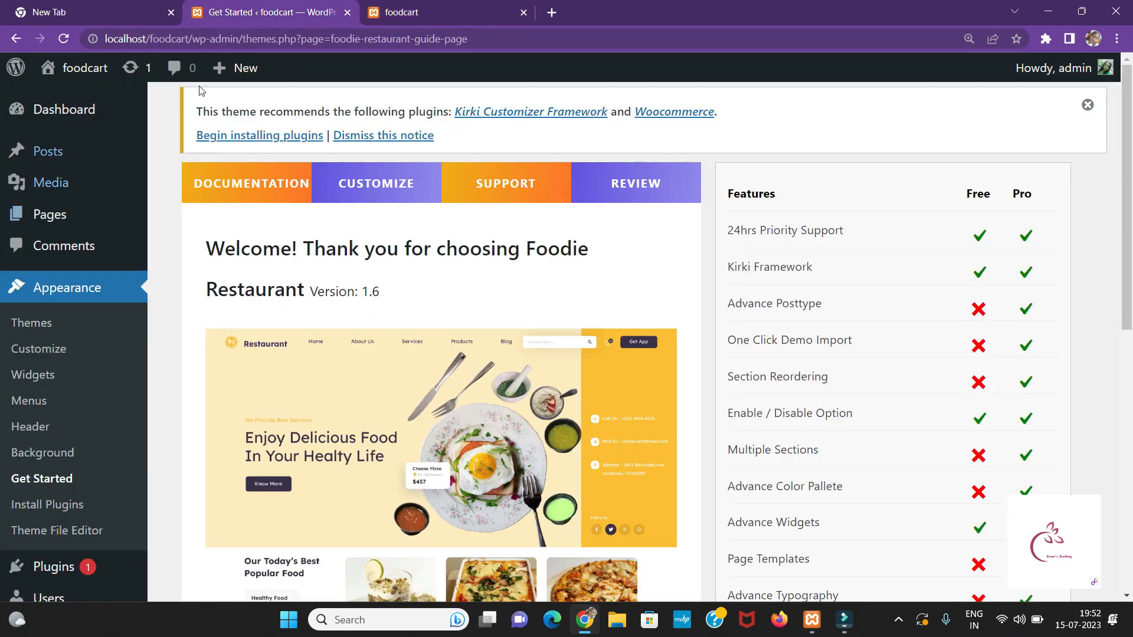
pyautogui.click(15, 39)
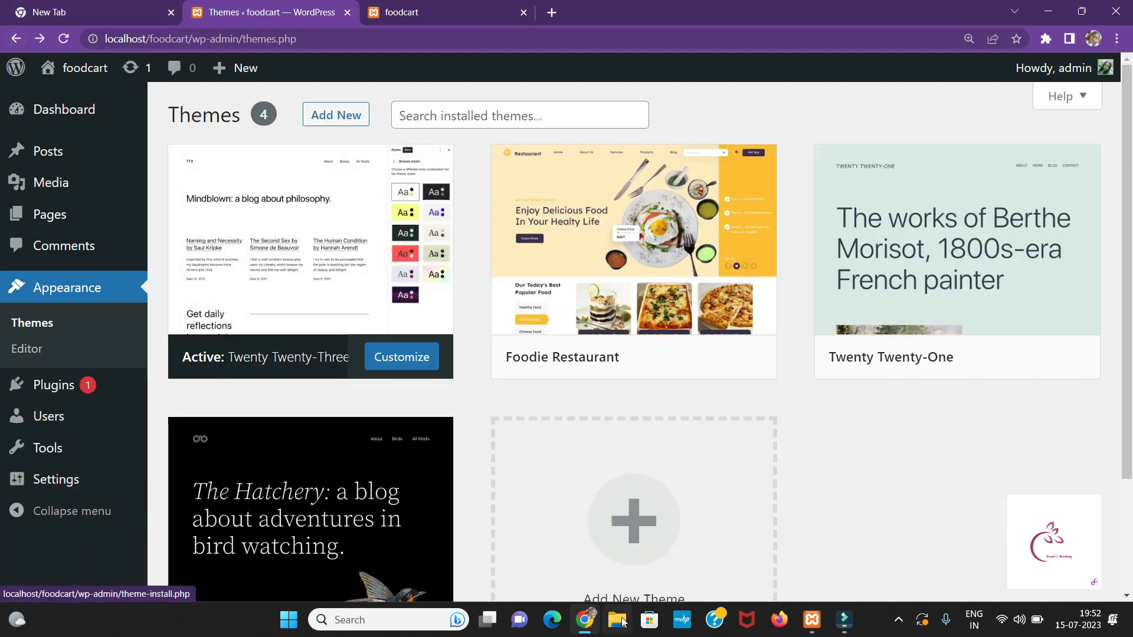
# - Switch to File Explorer and view the installed theme folders in C:\xampp\htdocs\foodcart\wp-content\themes, then get its windows out of the way
pyautogui.click(618, 619)
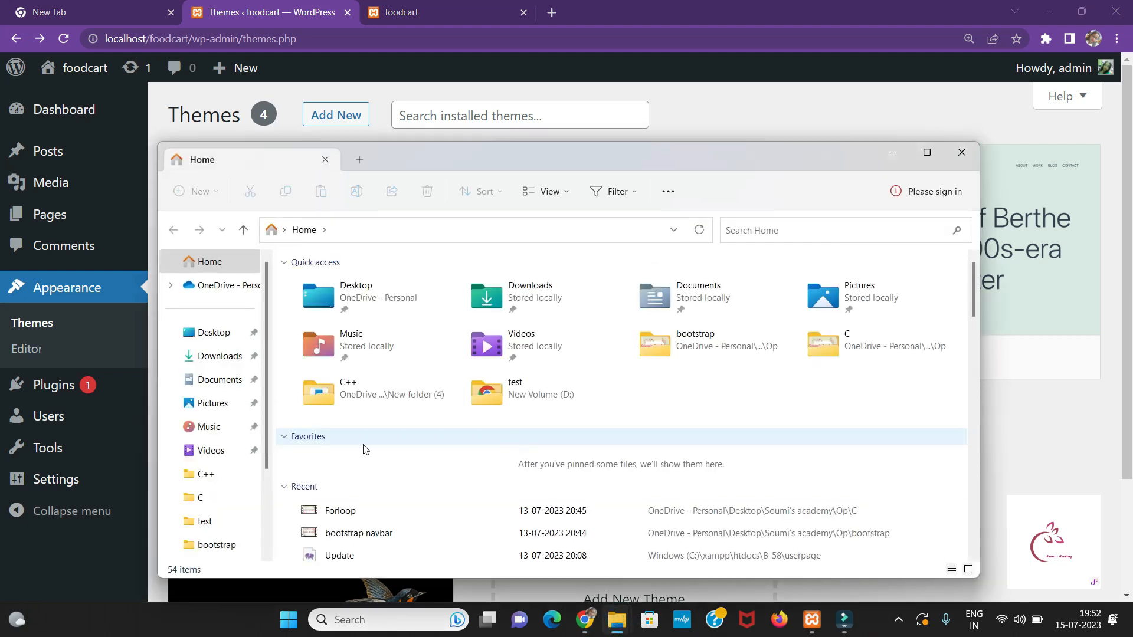
pyautogui.scroll(-3, 259, 529)
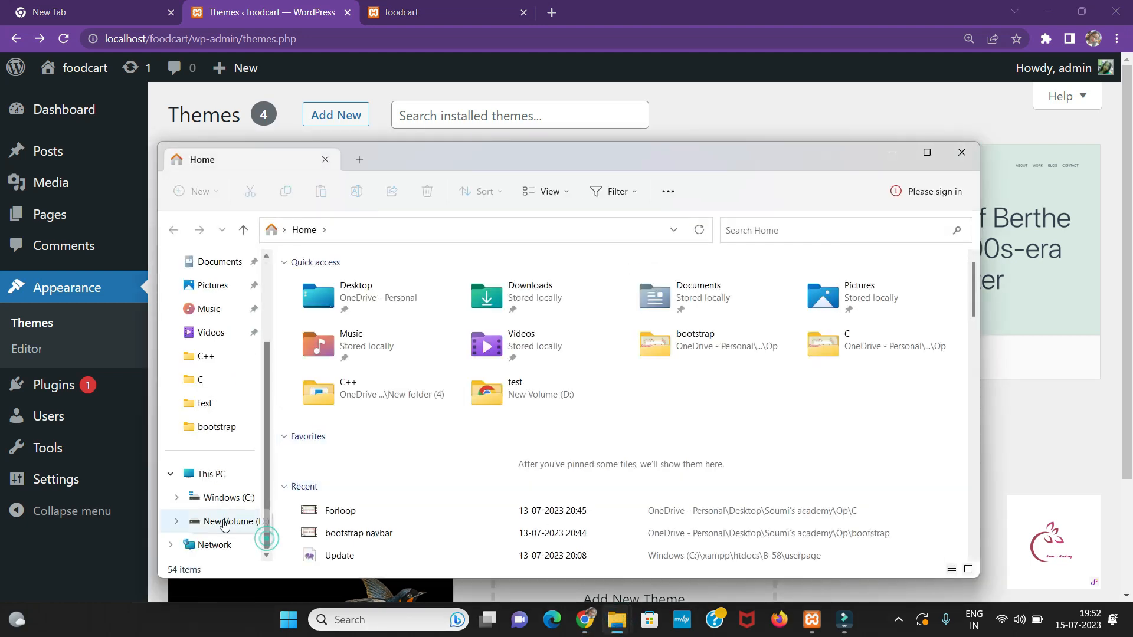
pyautogui.click(219, 521)
pyautogui.click(227, 497)
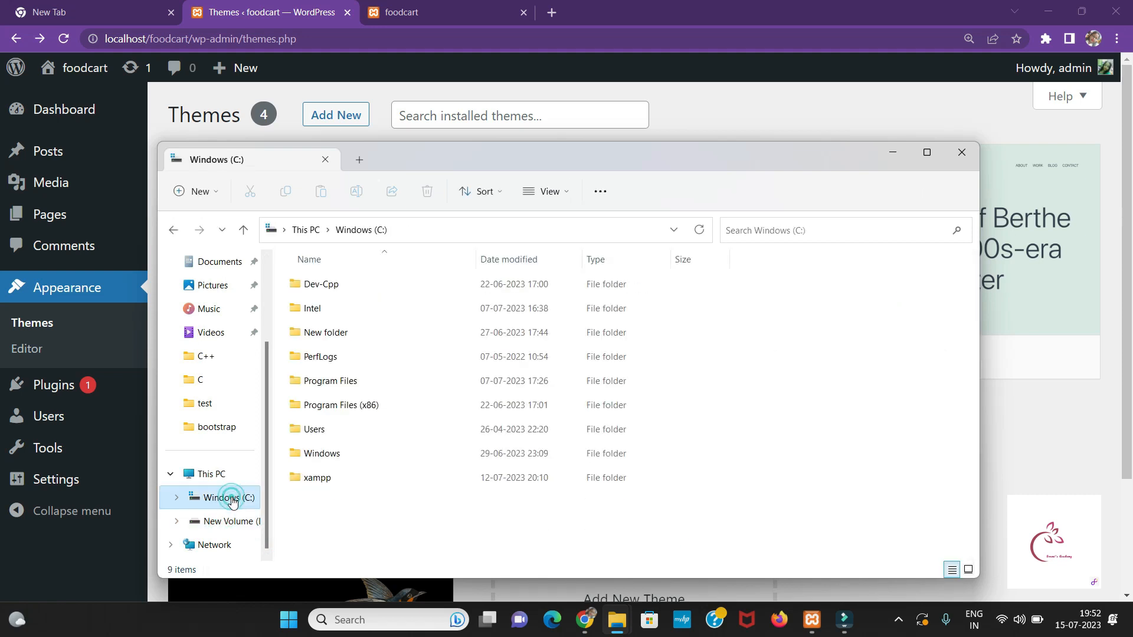
pyautogui.doubleClick(317, 478)
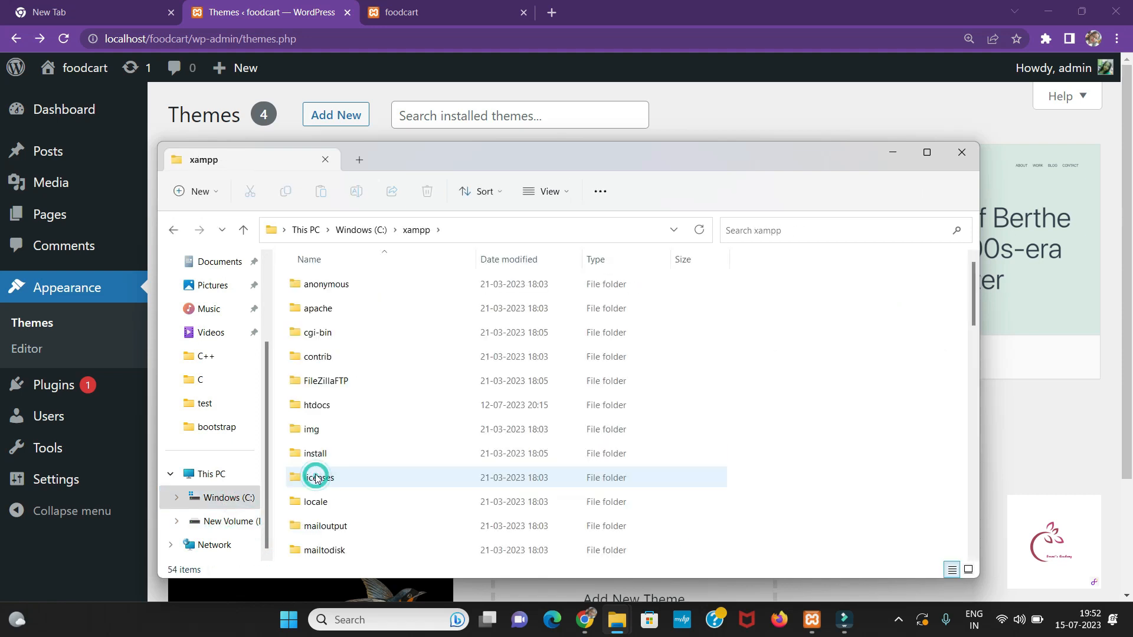
pyautogui.doubleClick(322, 404)
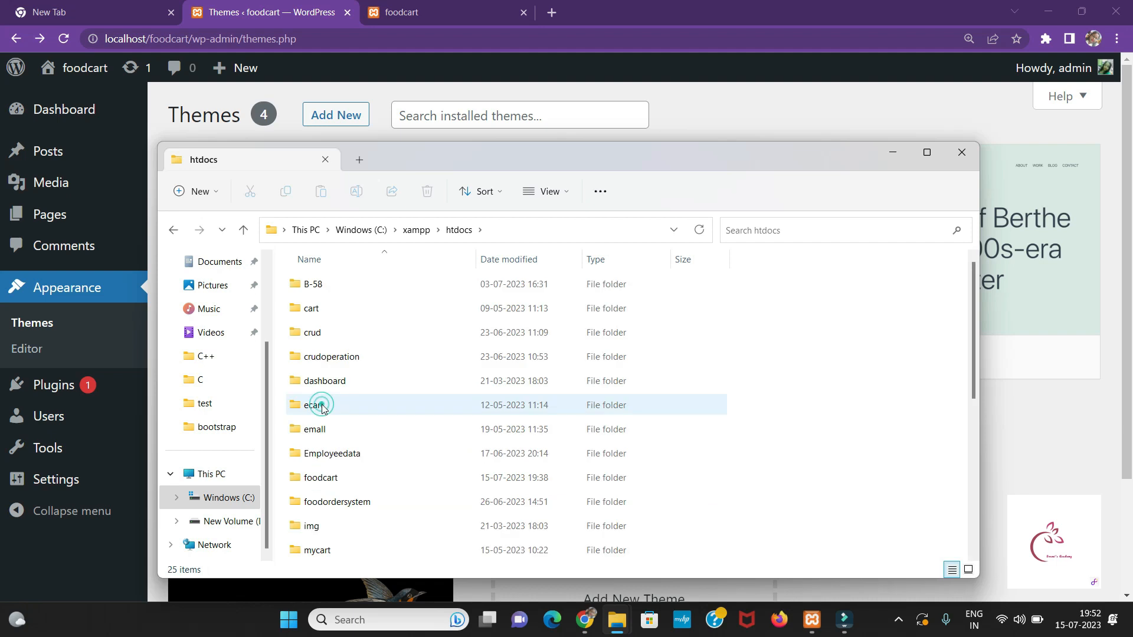
pyautogui.doubleClick(322, 478)
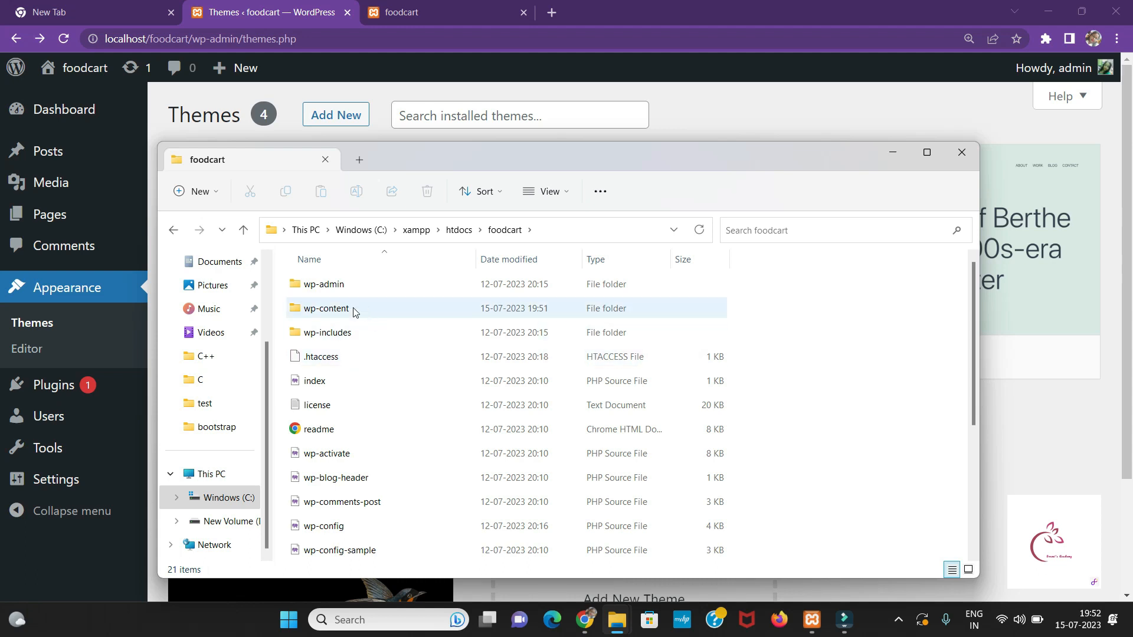
pyautogui.doubleClick(352, 313)
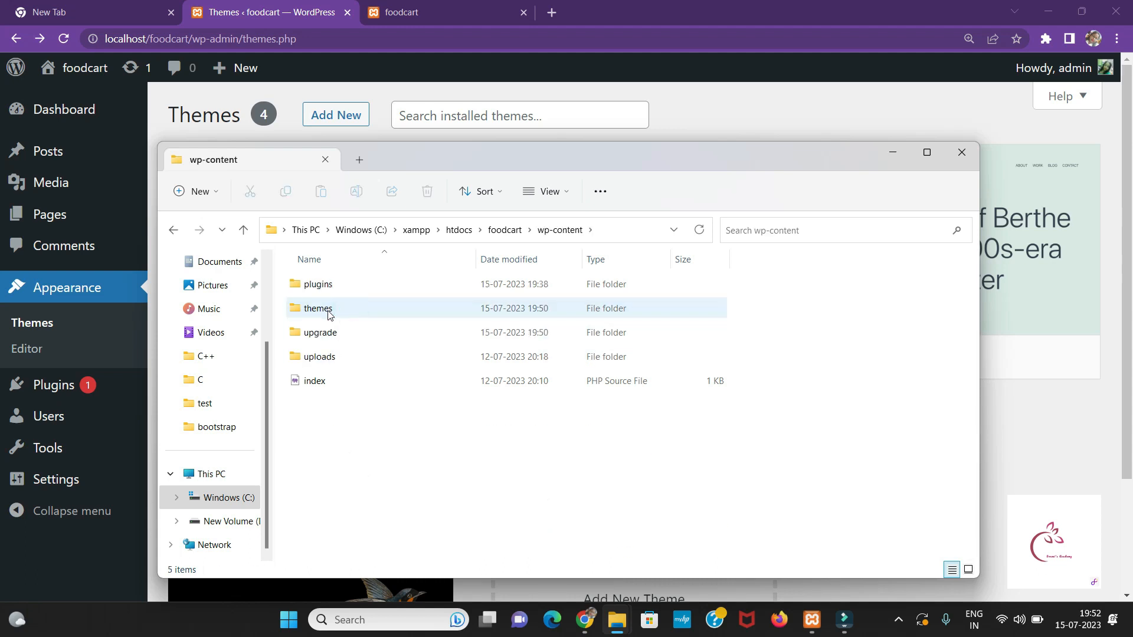
pyautogui.doubleClick(329, 312)
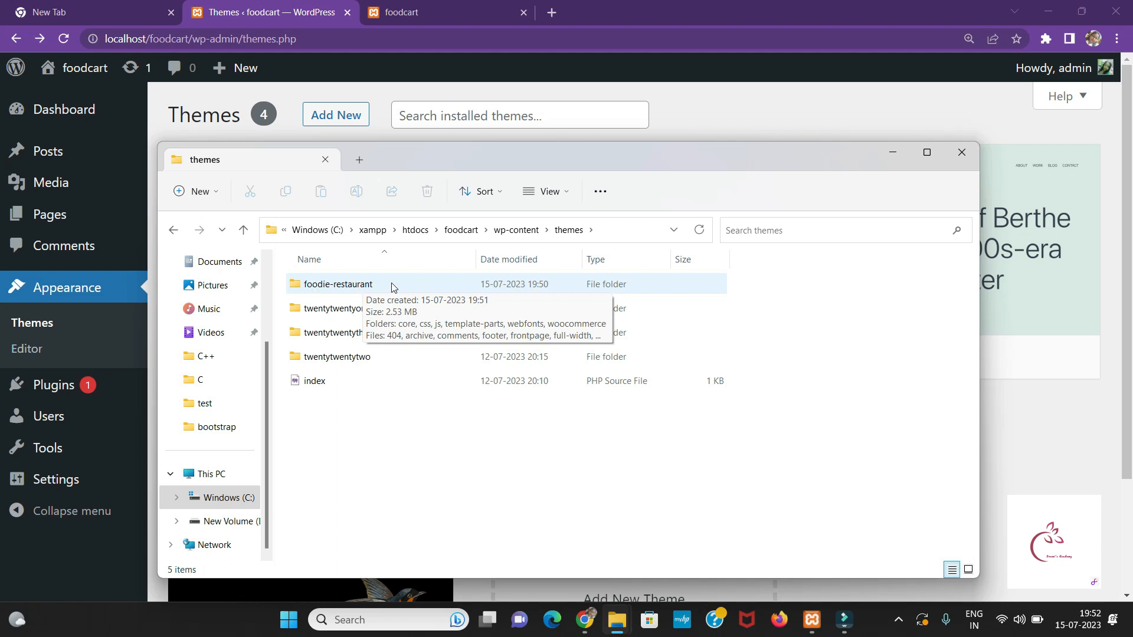
pyautogui.click(893, 154)
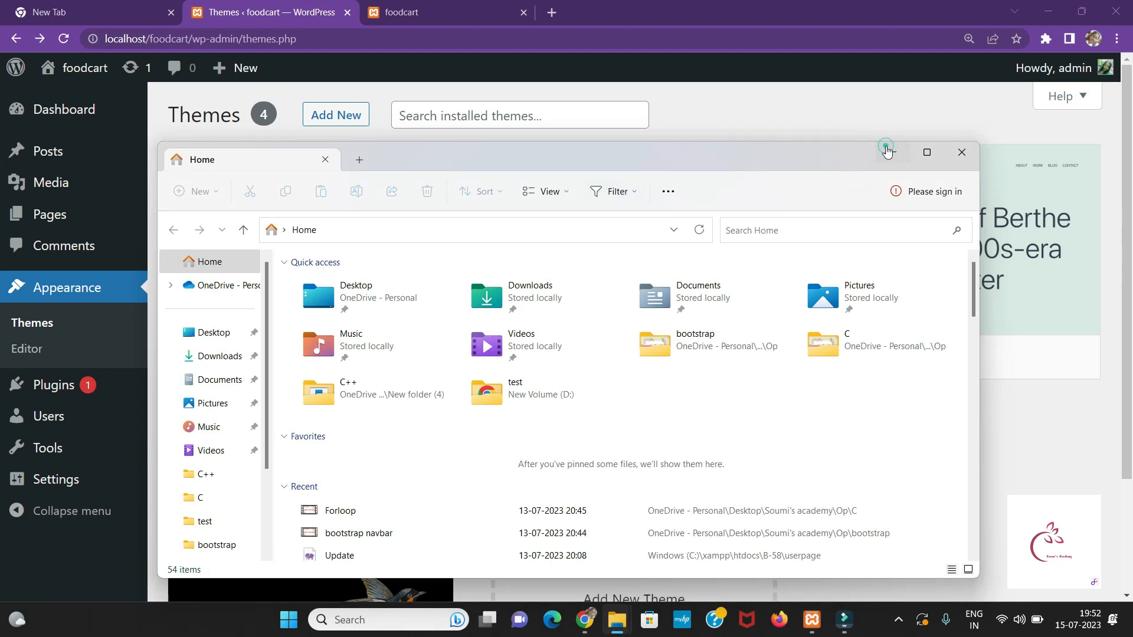
pyautogui.click(887, 152)
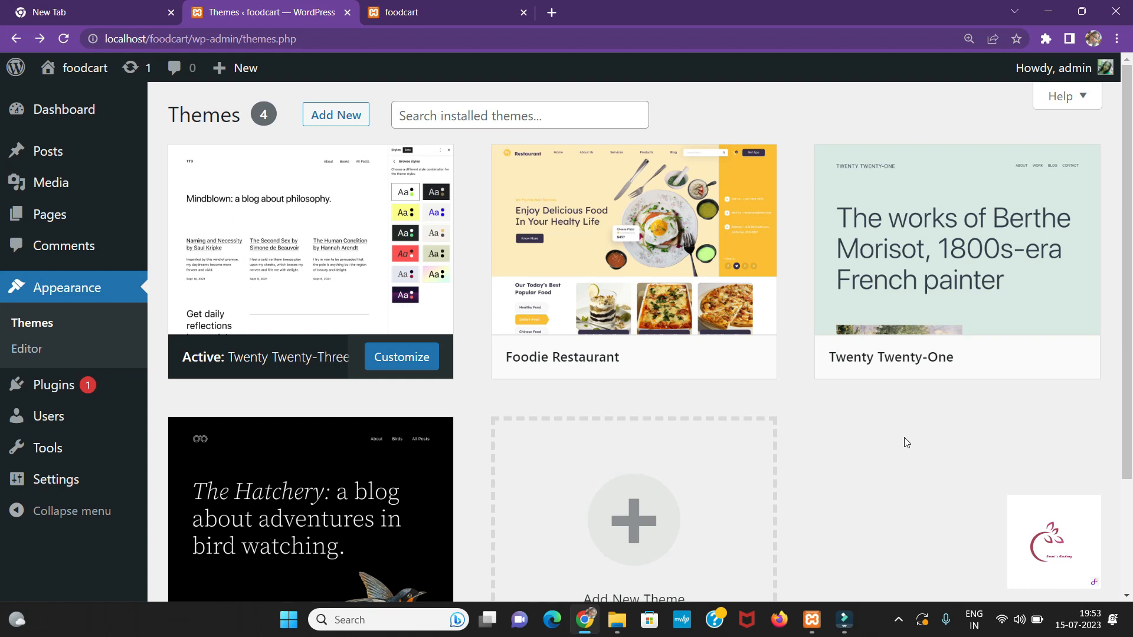
# - Open the wordpress.org website in a new browser tab
pyautogui.click(551, 12)
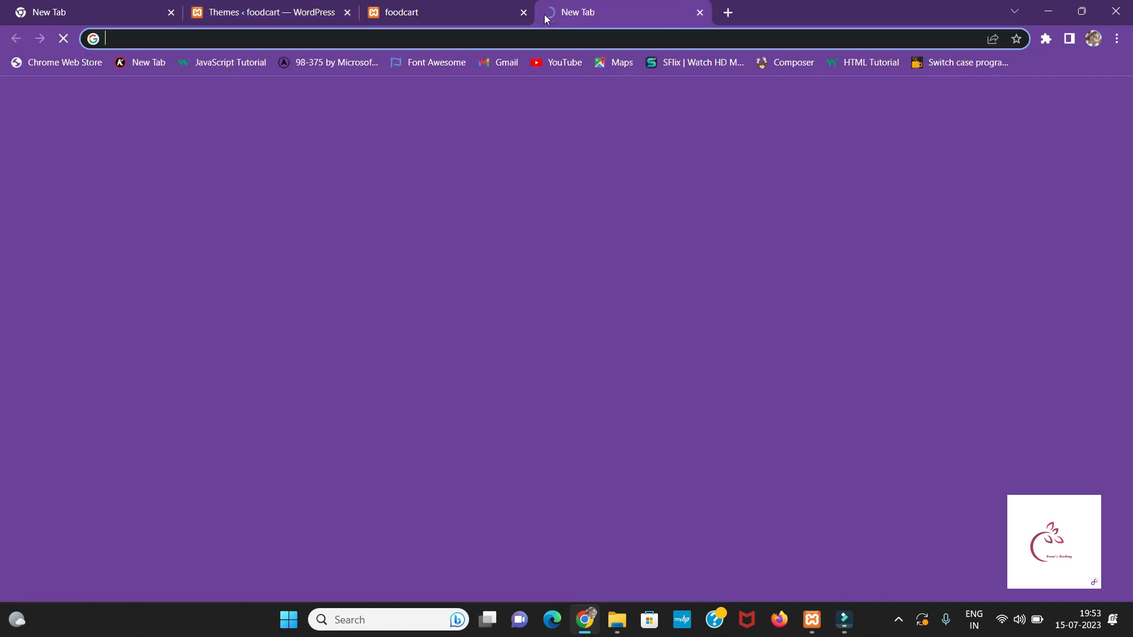
pyautogui.click(523, 314)
pyautogui.write('wor')
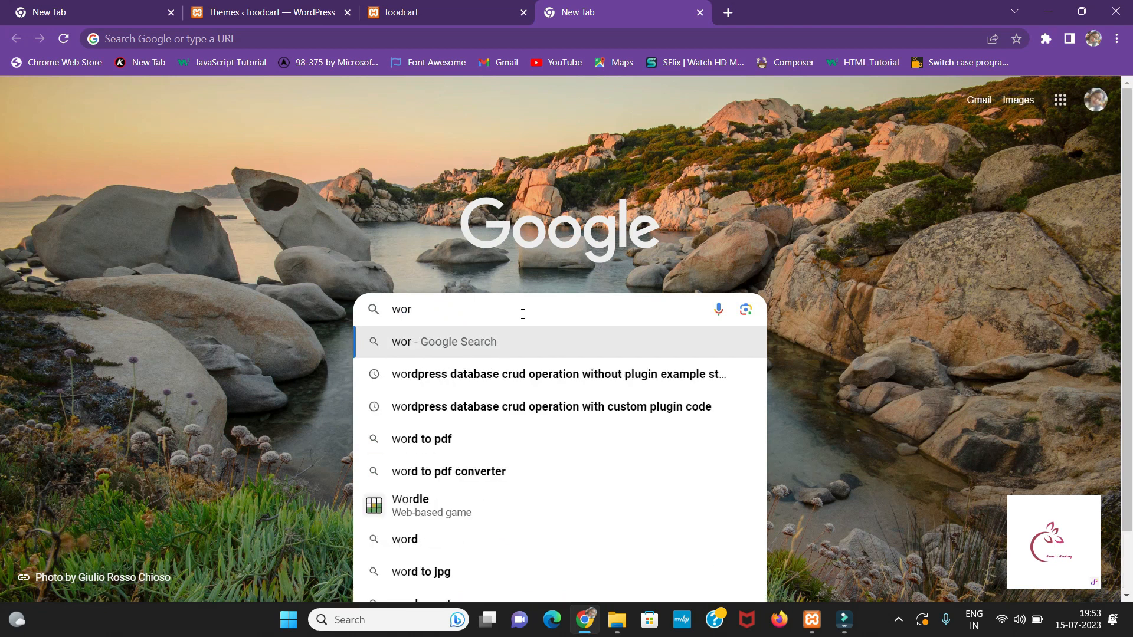
pyautogui.write('dpress')
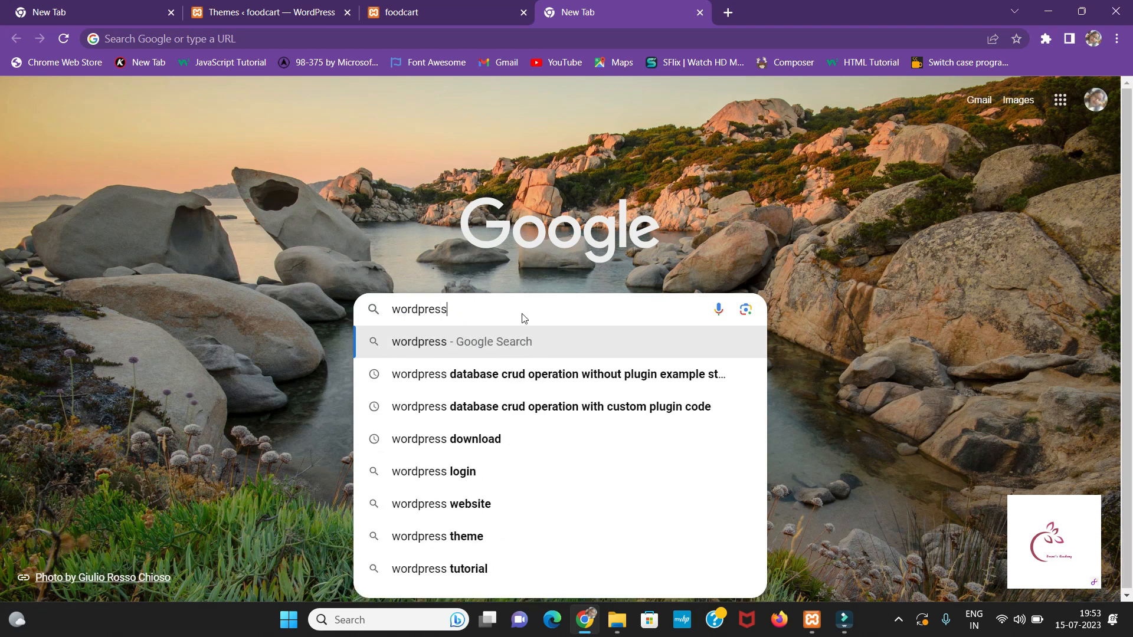
pyautogui.write('.org')
pyautogui.press('Return')
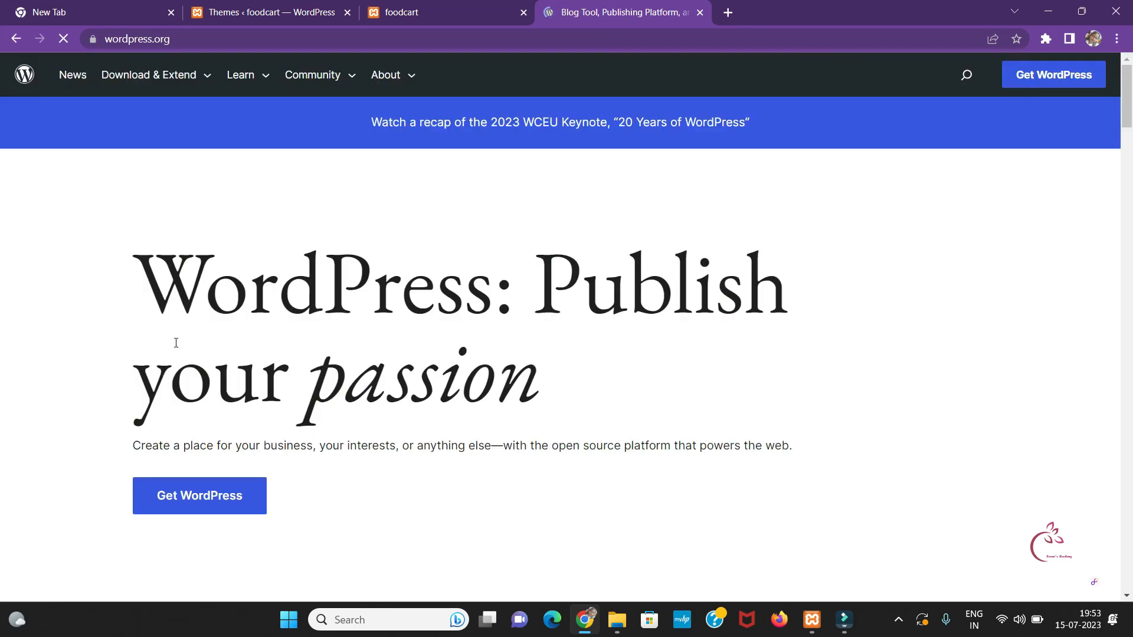
# - Look through the wordpress.org home page and its Learn and Community options, ending back at the start of the page
pyautogui.moveTo(225, 91)
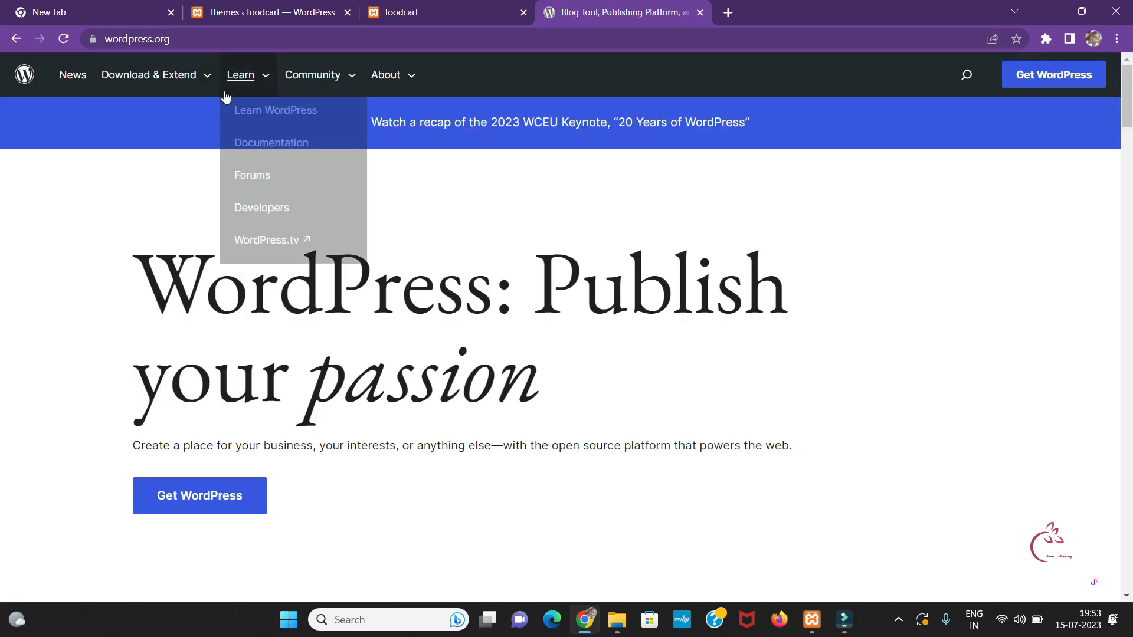
pyautogui.moveTo(314, 95)
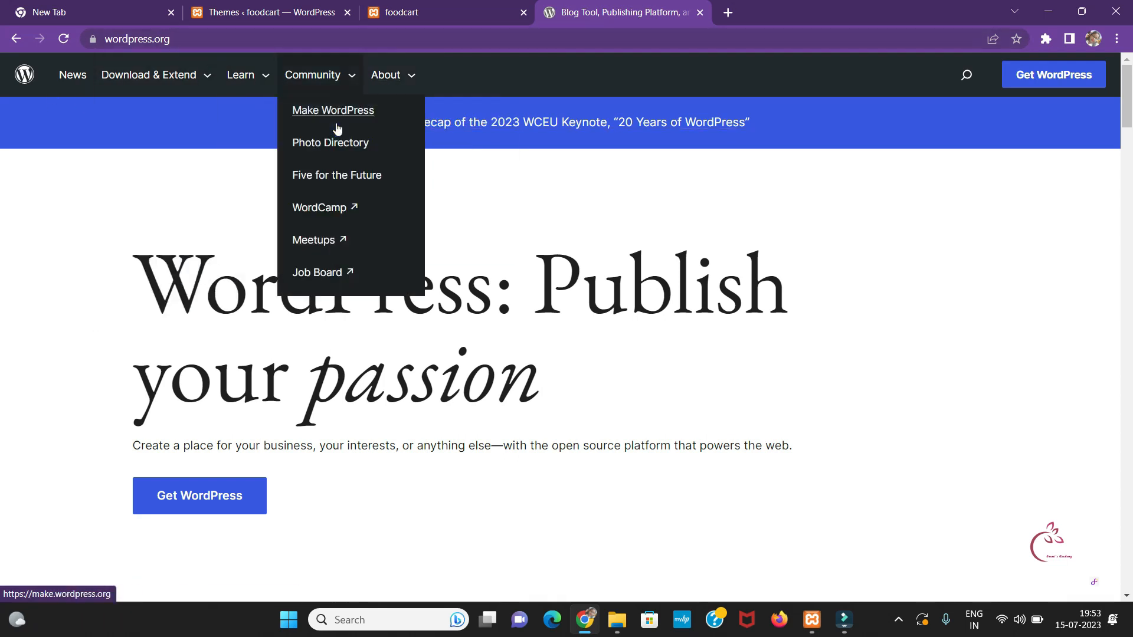
pyautogui.scroll(-6, 1, 398)
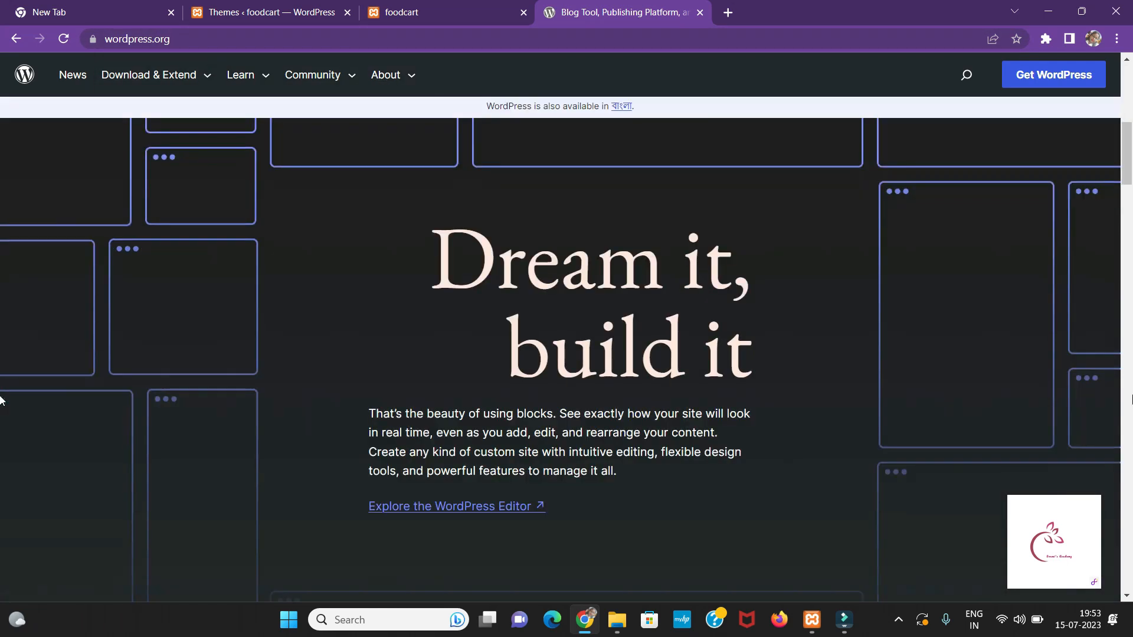
pyautogui.scroll(-15, 1, 400)
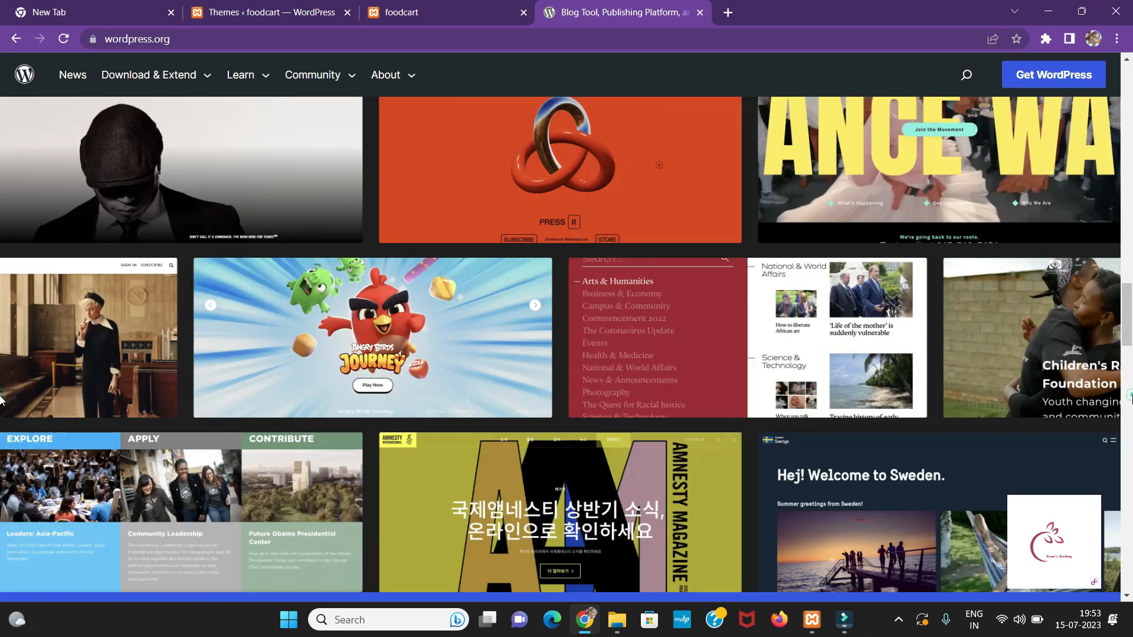
pyautogui.scroll(-10, 1, 400)
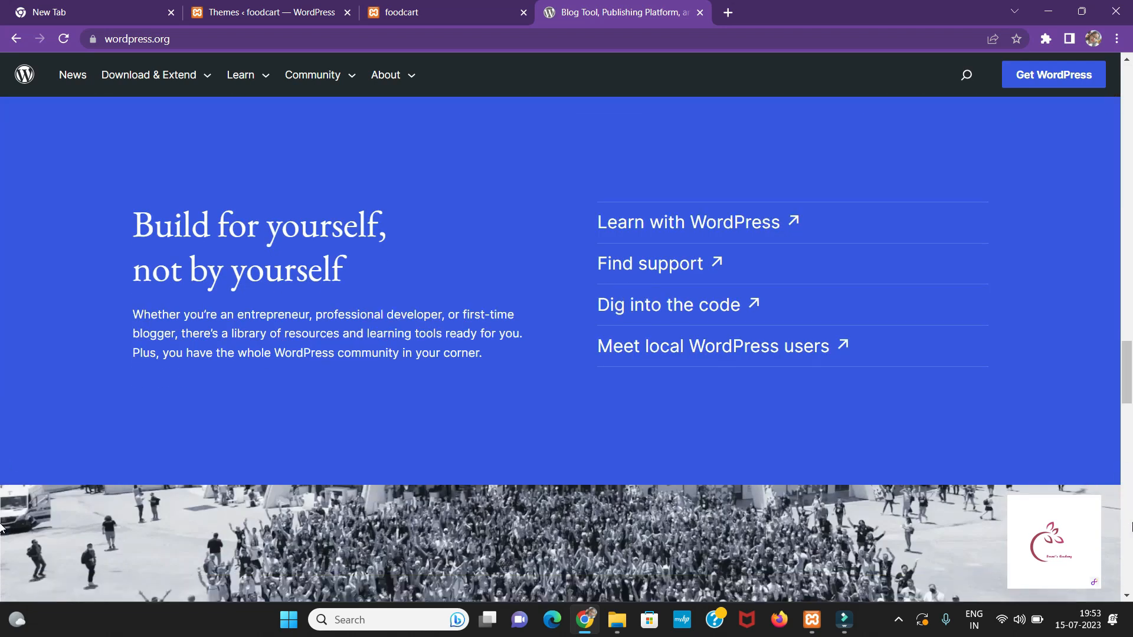
pyautogui.scroll(-20, 2, 527)
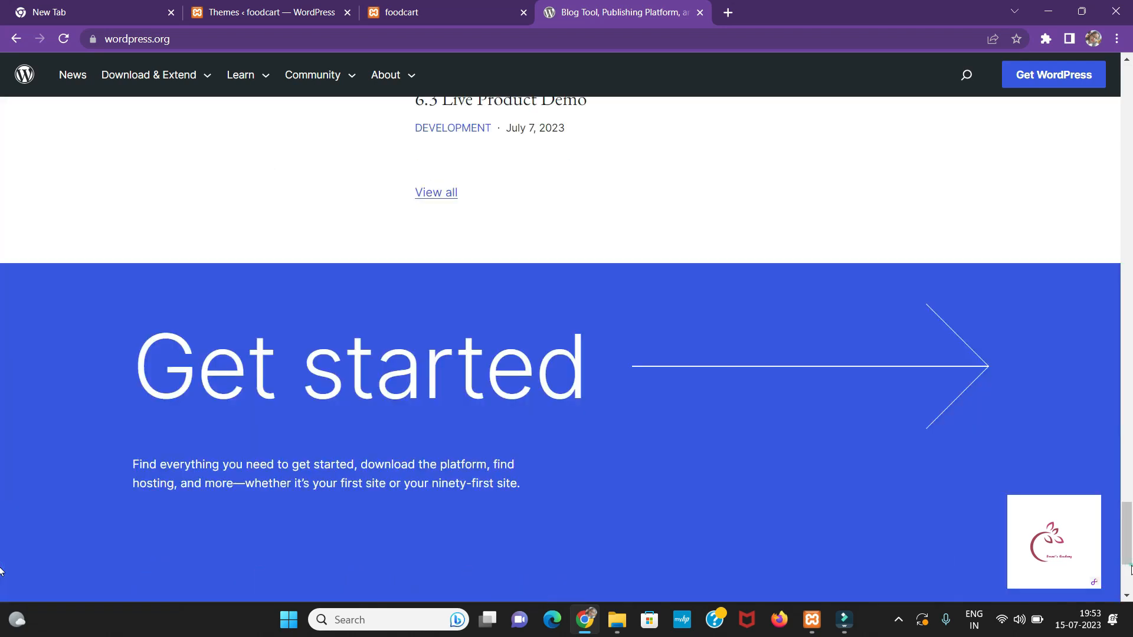
pyautogui.moveTo(1131, 564); pyautogui.dragTo(1131, 89)
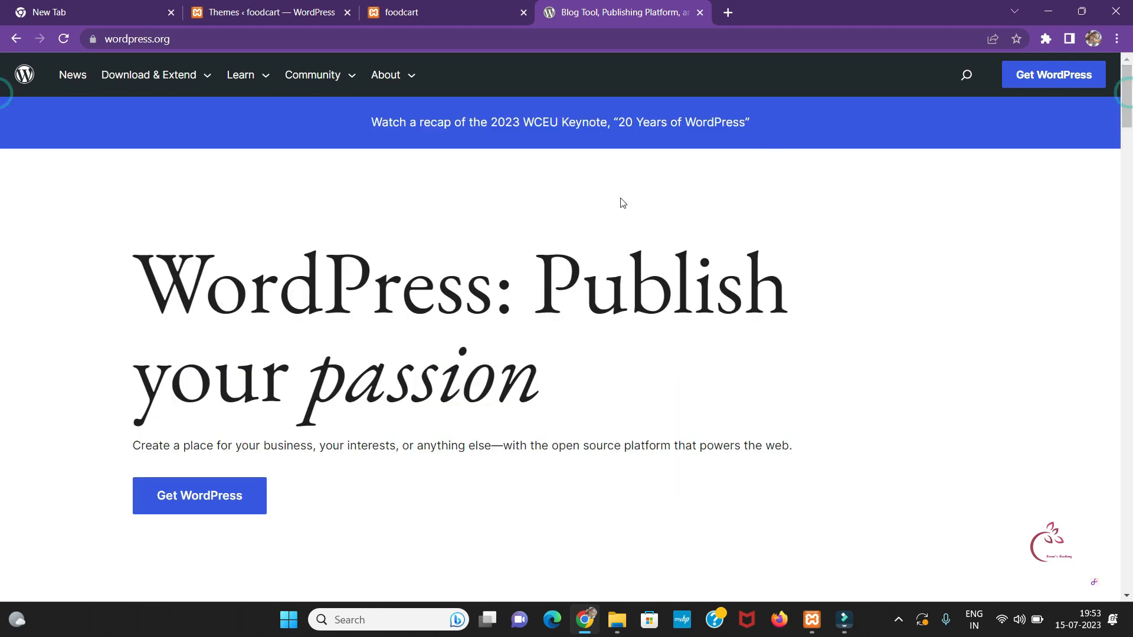
# - Leave the home page, search Google for "wordpress theme" and open the WordPress Themes directory on wordpress.org
pyautogui.click(17, 39)
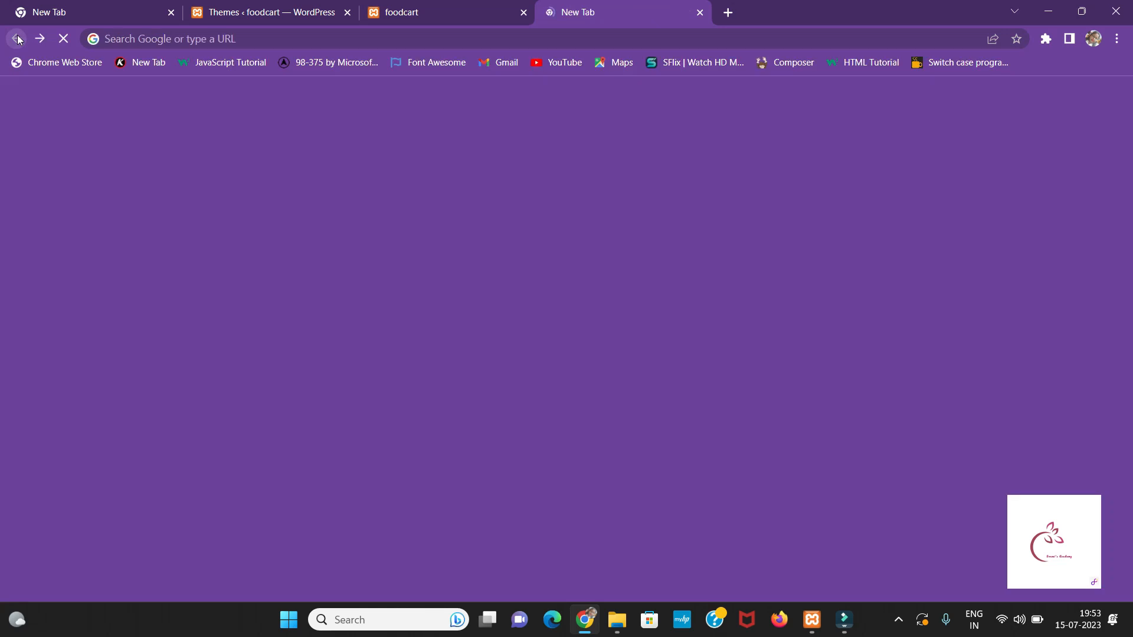
pyautogui.click(399, 309)
pyautogui.write('word')
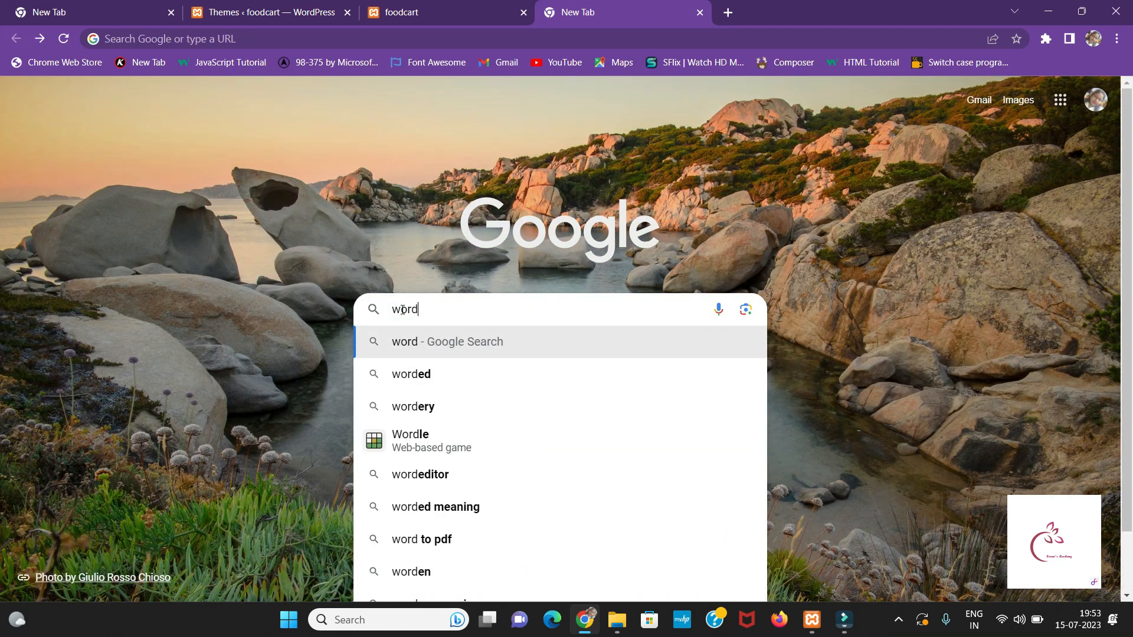
pyautogui.write('press t')
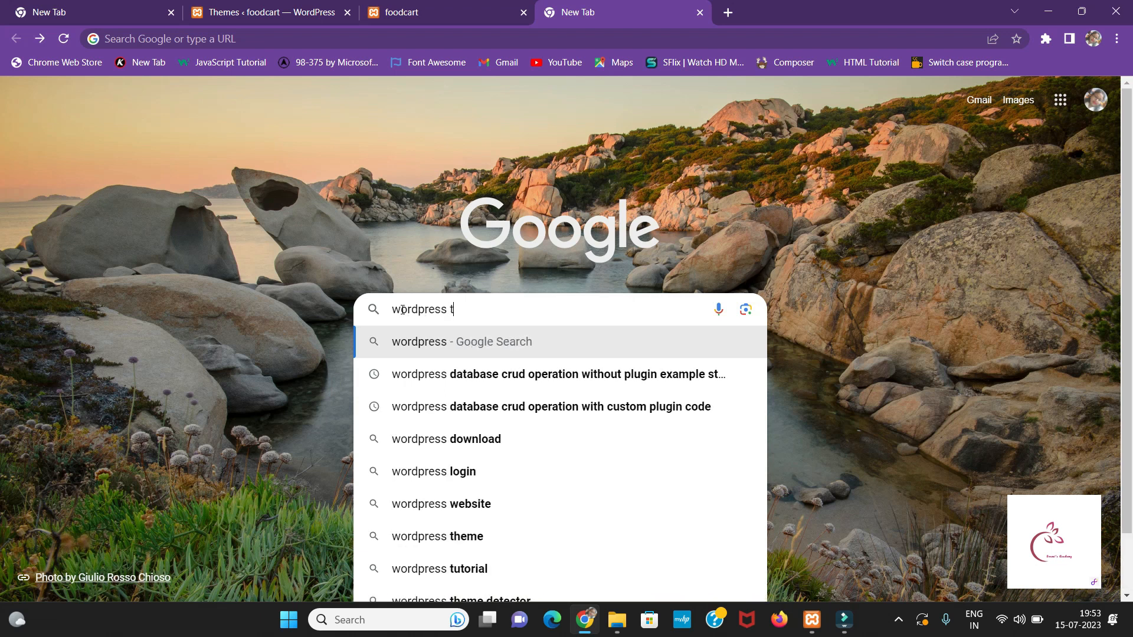
pyautogui.write('heme')
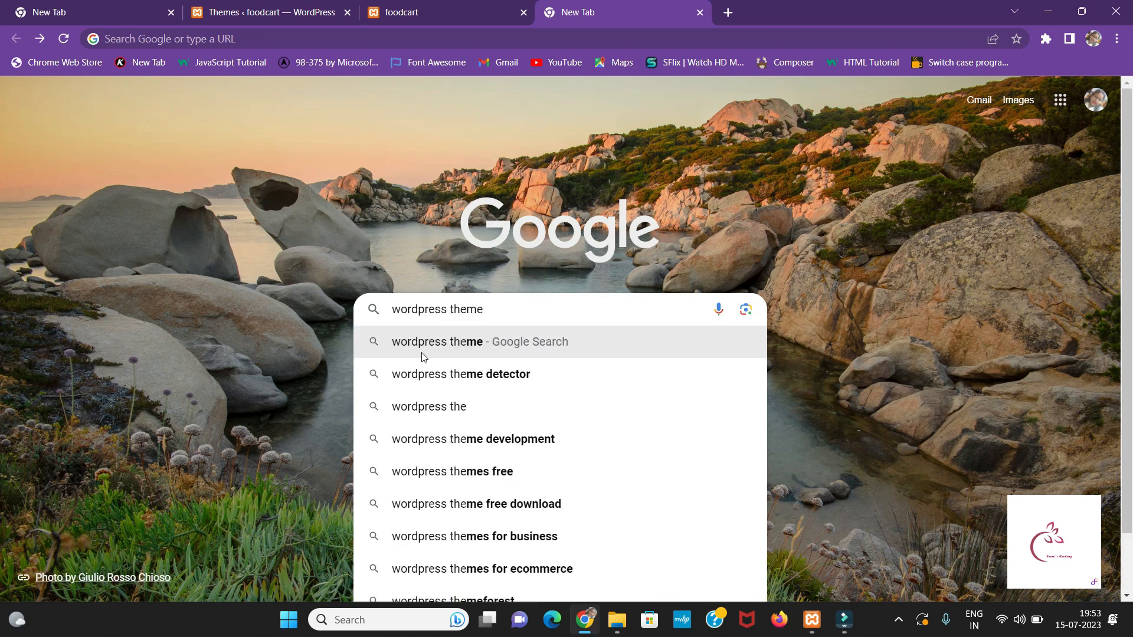
pyautogui.click(423, 354)
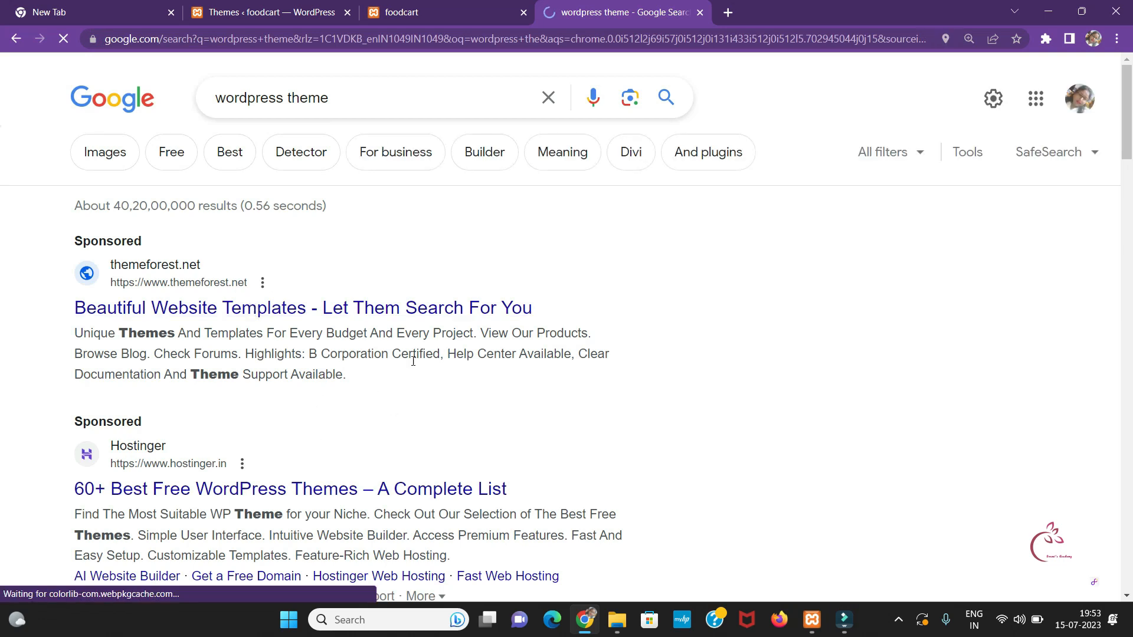
pyautogui.scroll(-5, 2, 460)
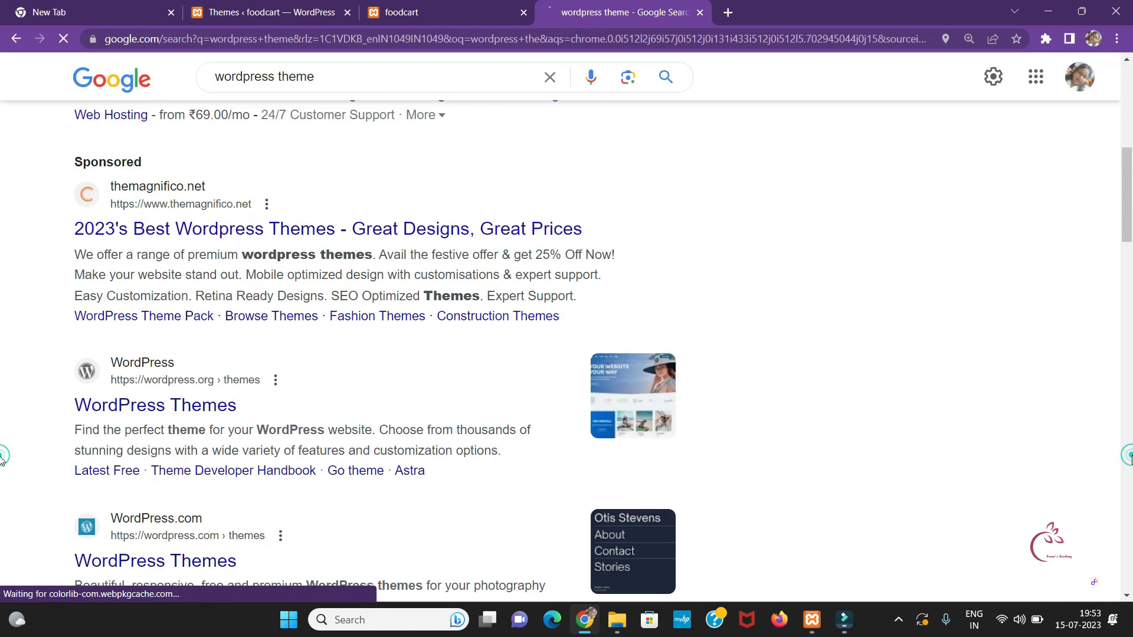
pyautogui.click(222, 408)
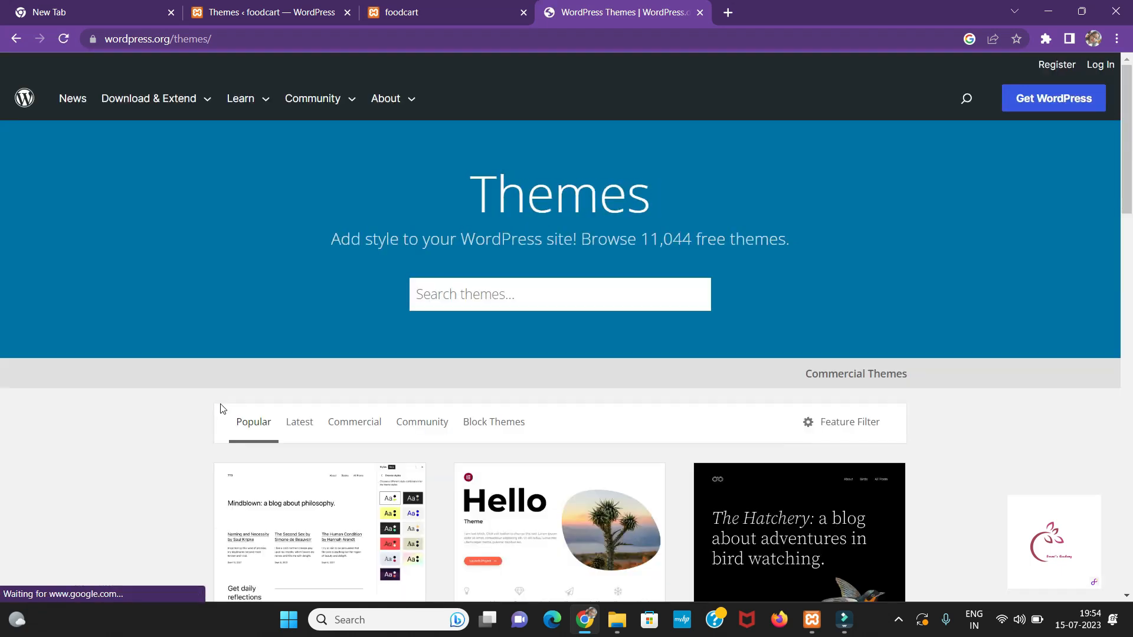
# - Search the wordpress.org theme directory for "food" and download the Cooking Food Blogger theme
pyautogui.scroll(-8, 881, 446)
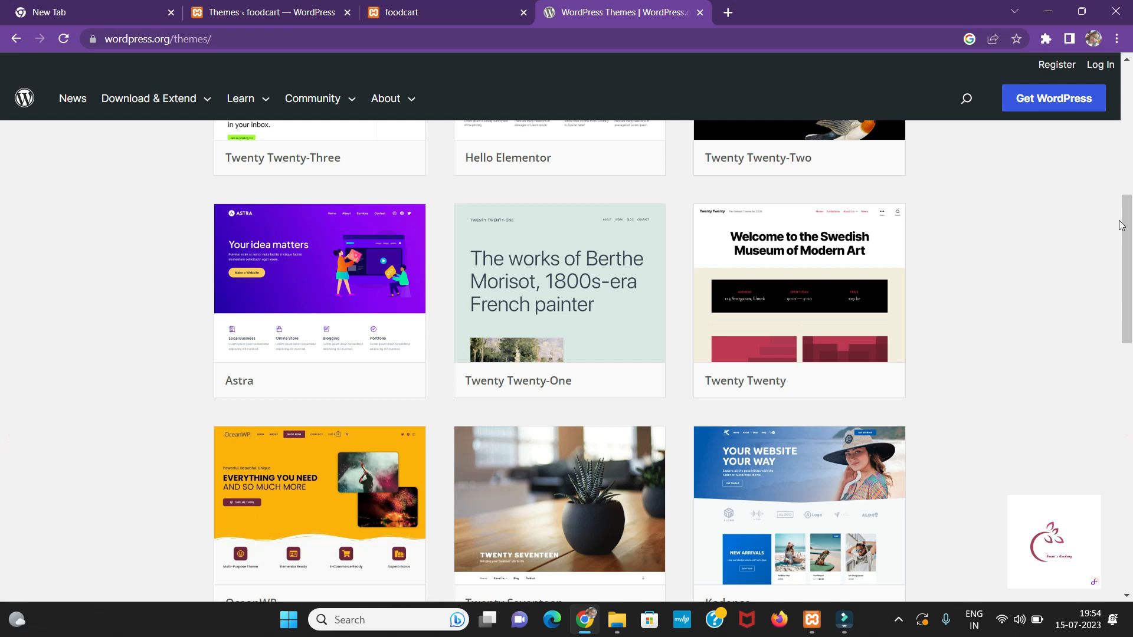
pyautogui.scroll(8, 1120, 224)
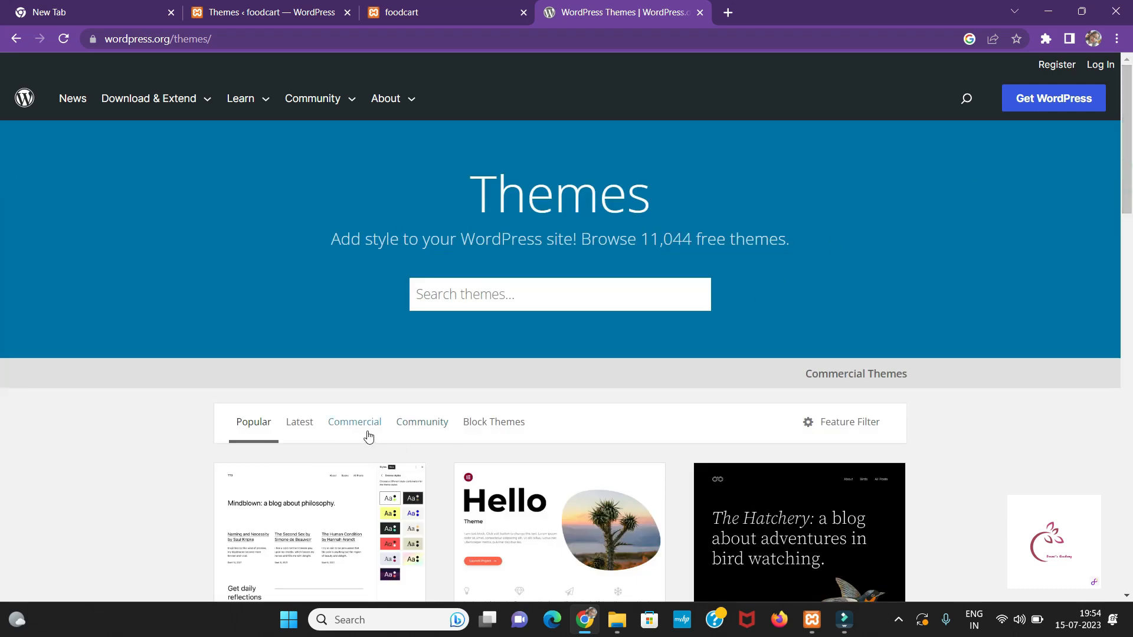
pyautogui.click(498, 297)
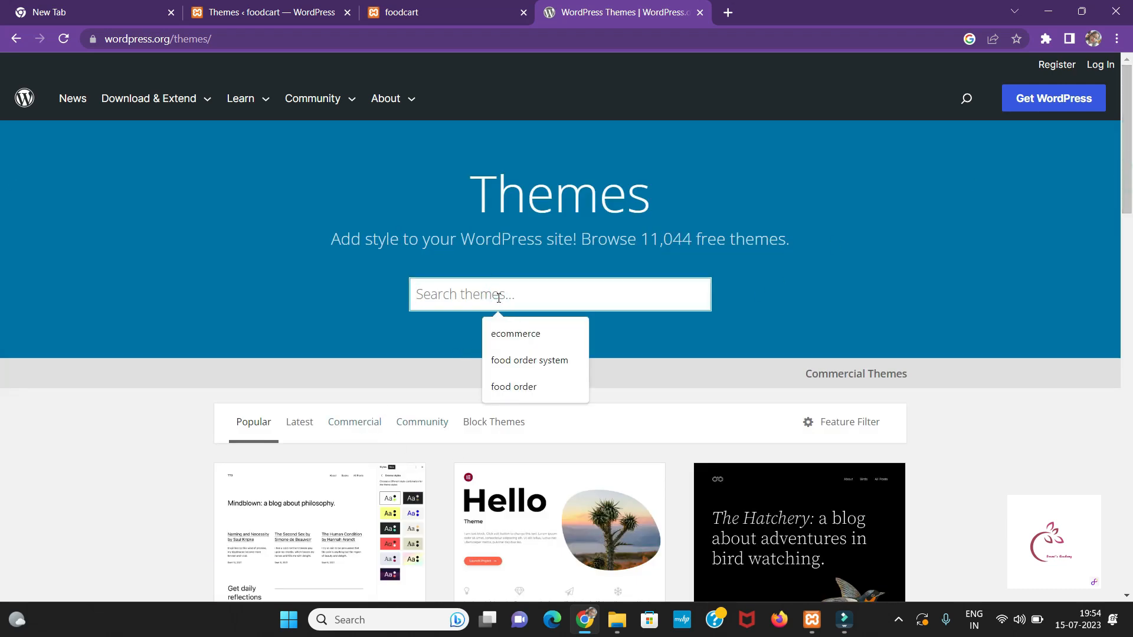
pyautogui.write('food')
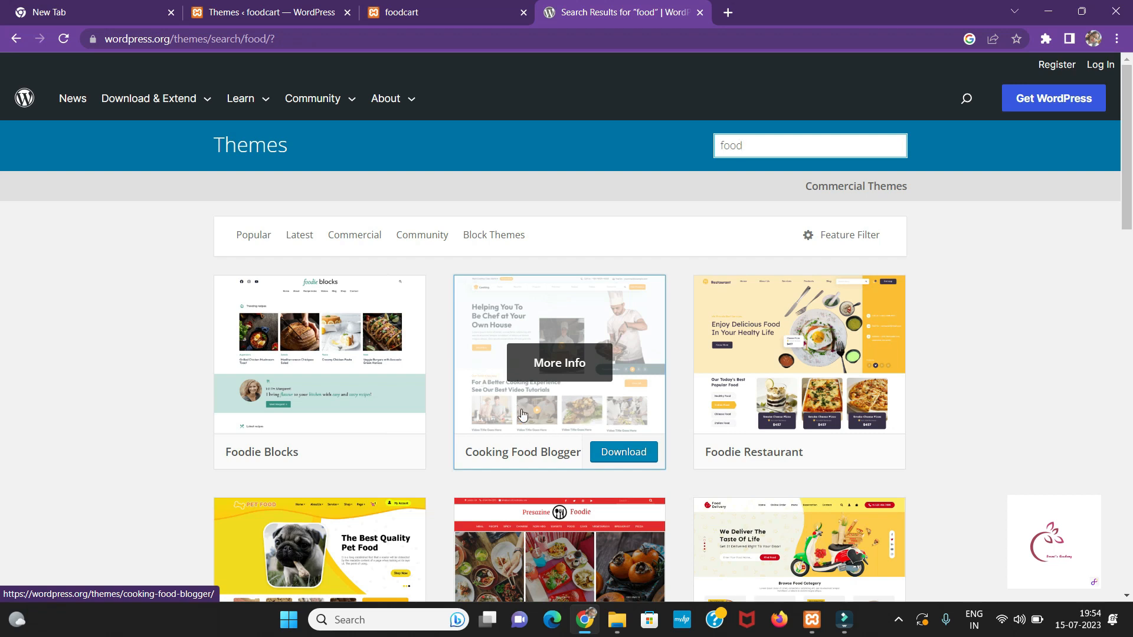
pyautogui.click(625, 453)
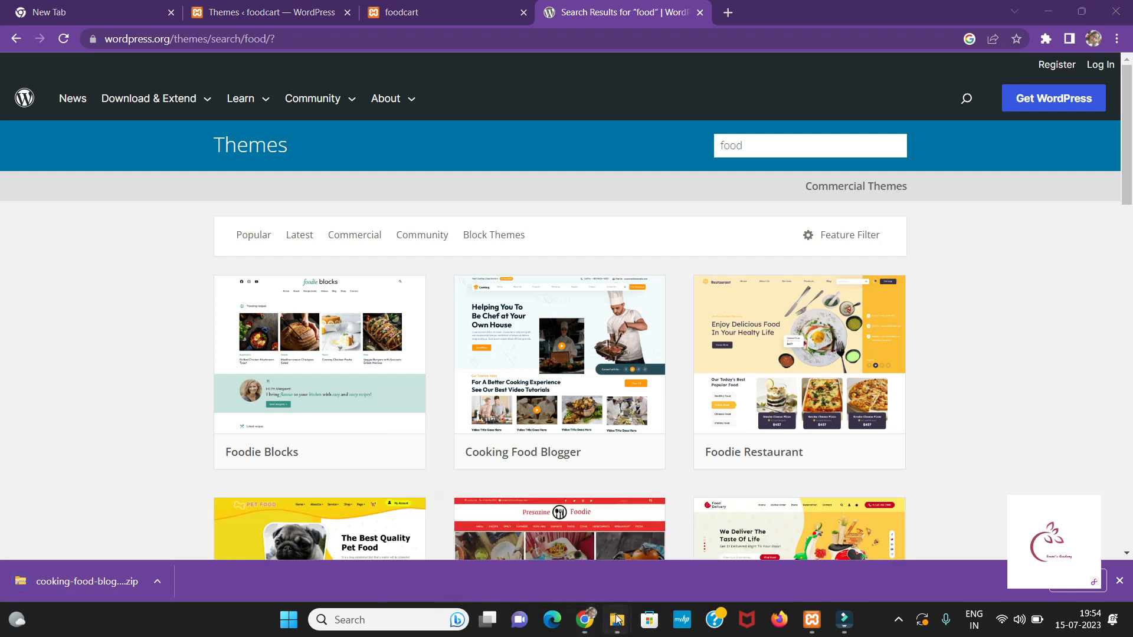
# - Switch to the File Explorer themes window and copy the cooking-food-blogger.1.6 zip from the Downloads folder
pyautogui.moveTo(617, 619)
pyautogui.moveTo(672, 558)
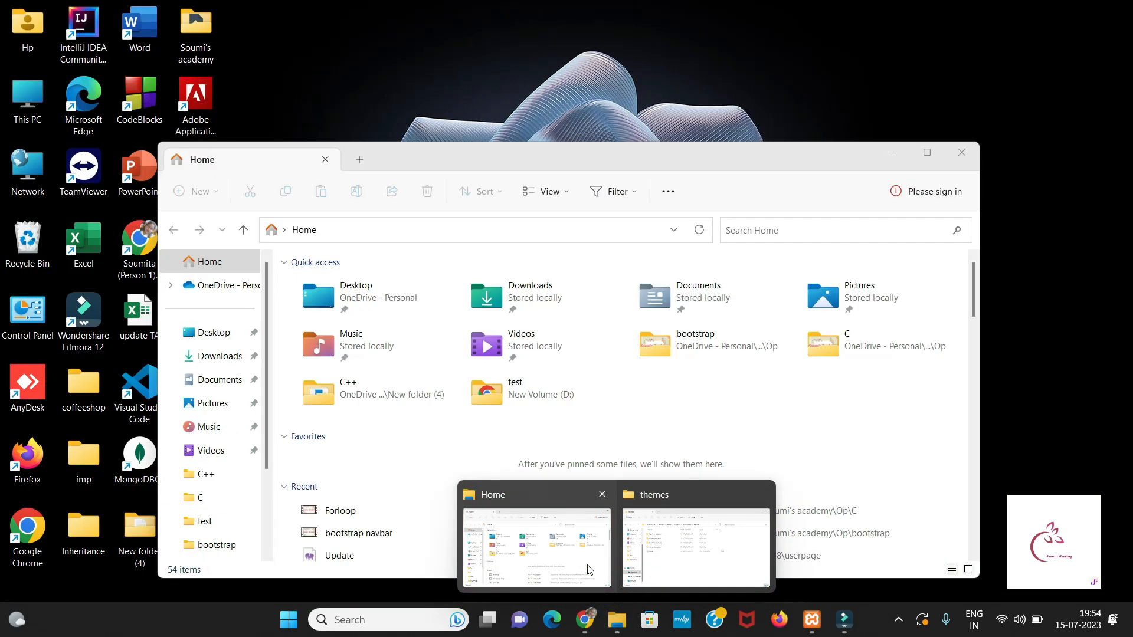
pyautogui.click(676, 561)
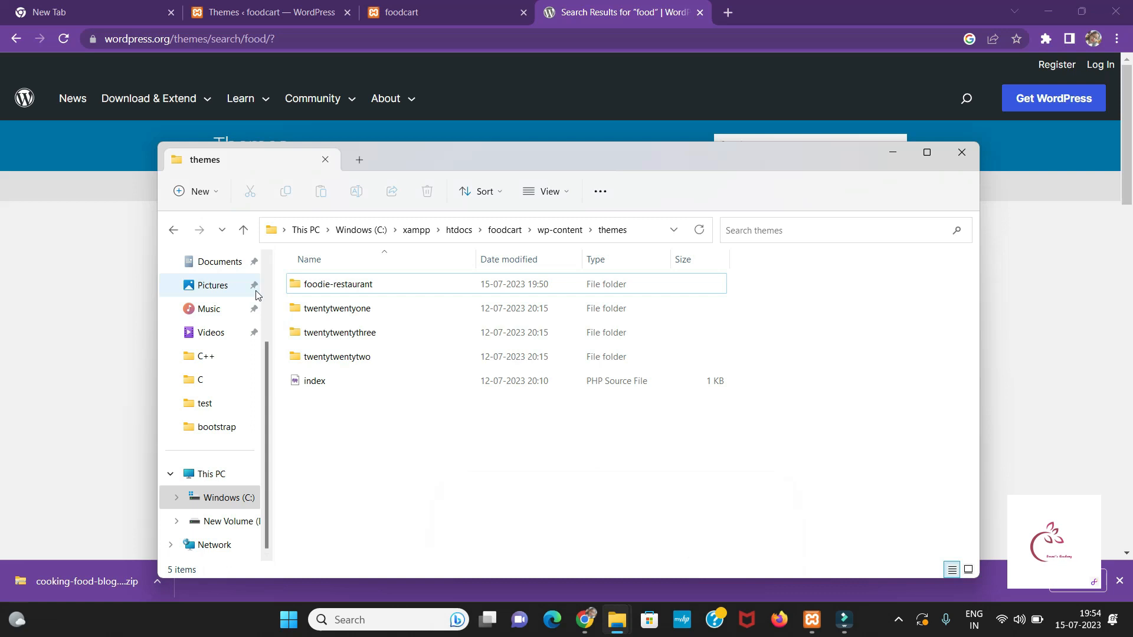
pyautogui.scroll(3, 253, 295)
pyautogui.click(212, 358)
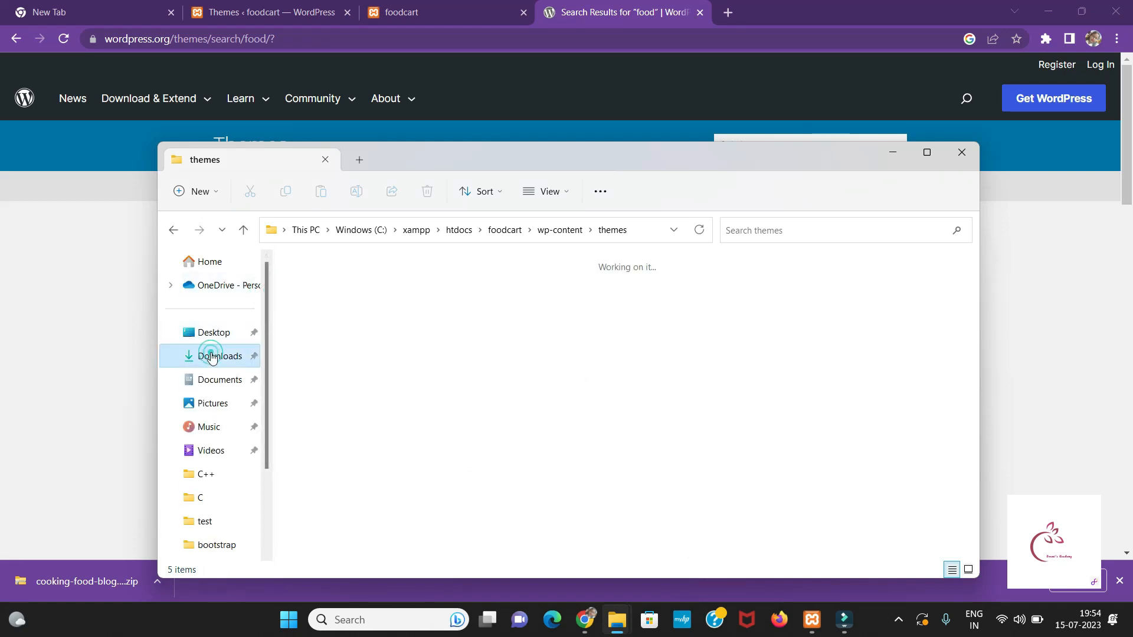
pyautogui.click(328, 322)
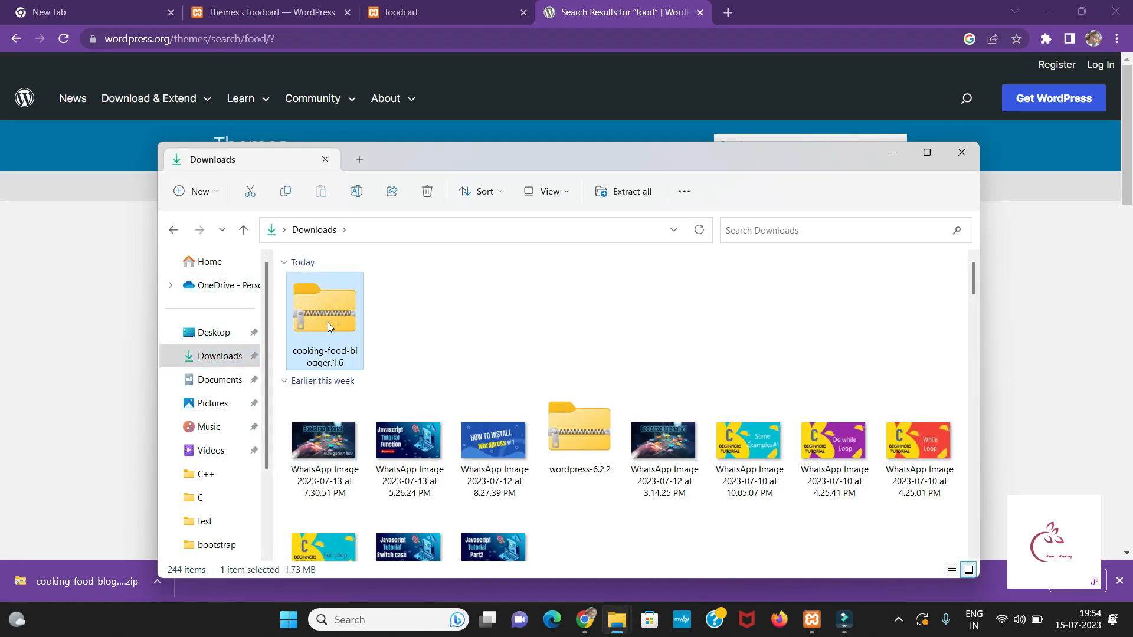
# - Paste the copied theme zip into the xampp\htdocs\foodcart\wp-content\themes folder on drive C
pyautogui.scroll(-3, 230, 501)
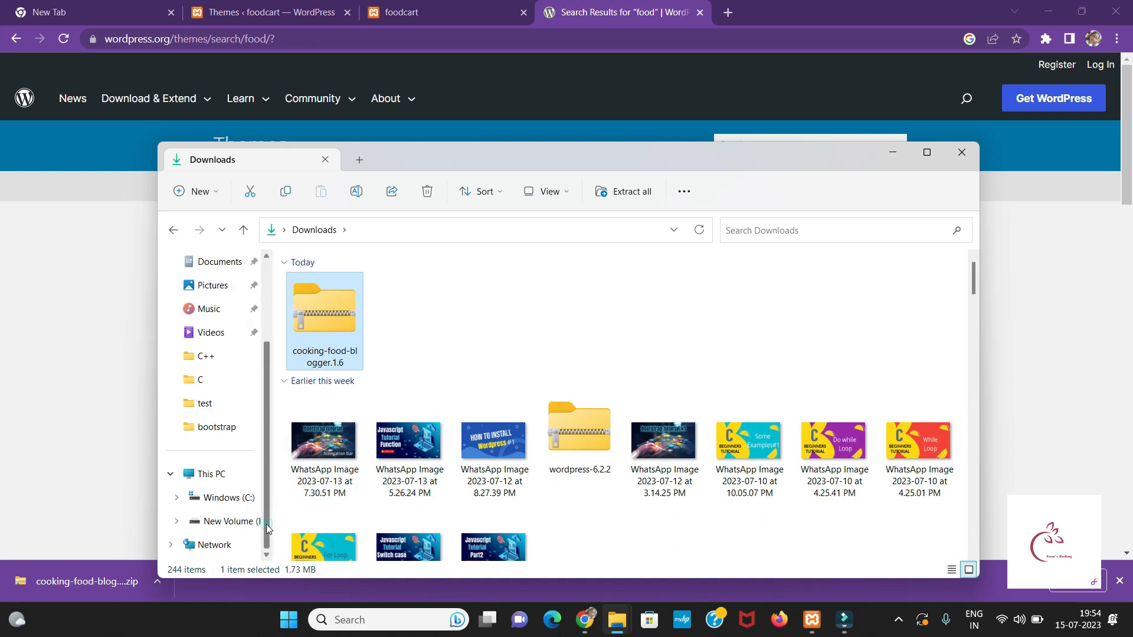
pyautogui.click(240, 498)
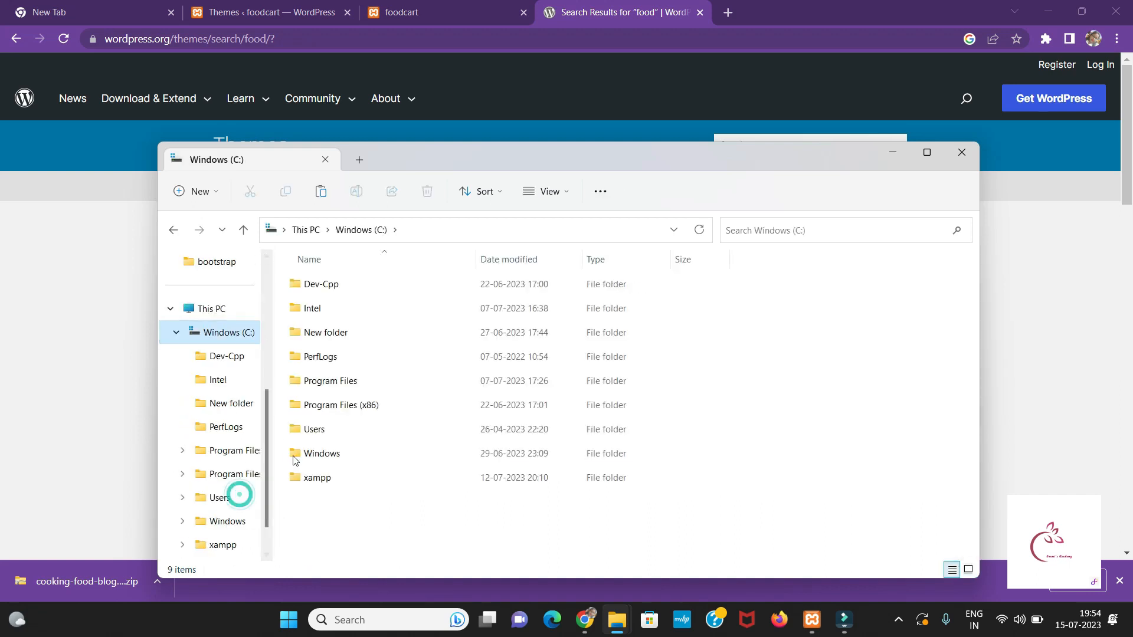
pyautogui.click(315, 479)
pyautogui.doubleClick(315, 479)
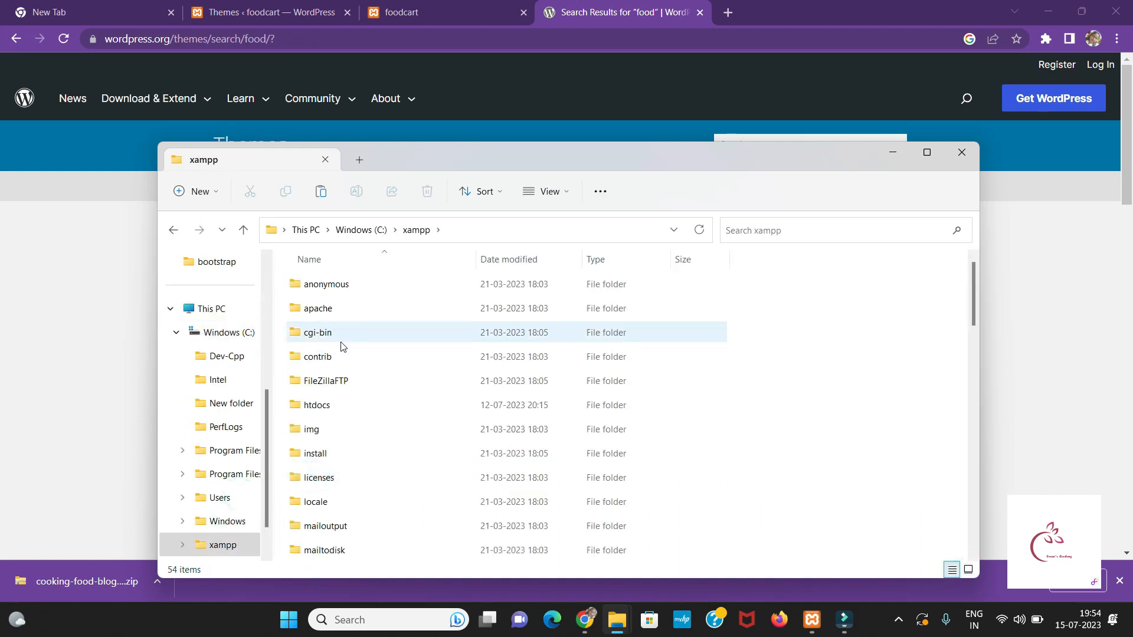
pyautogui.doubleClick(325, 407)
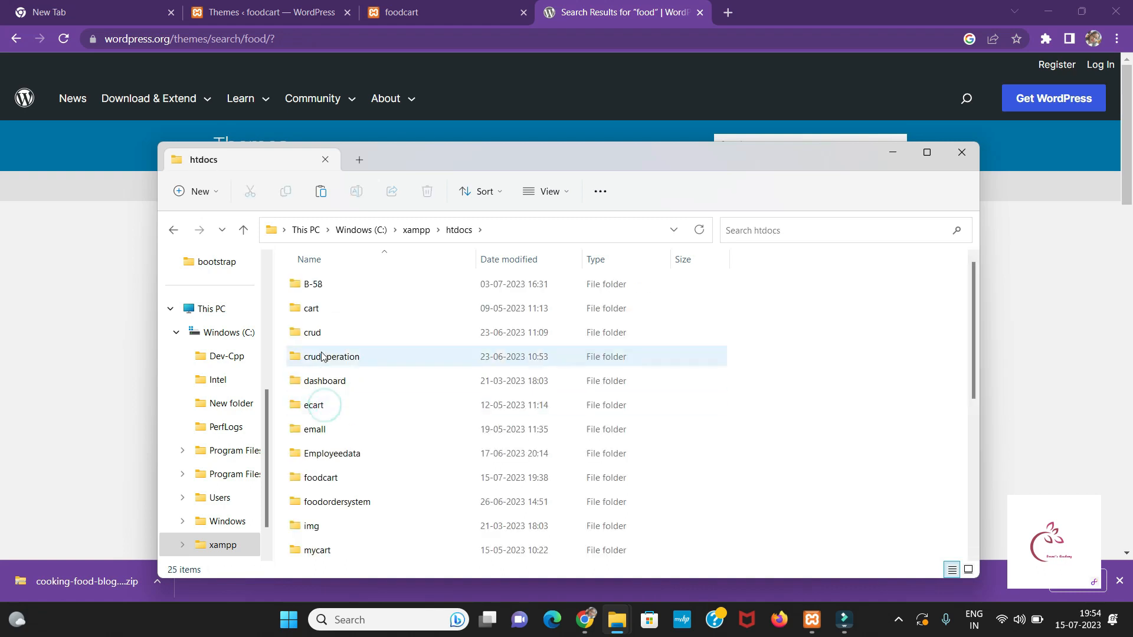
pyautogui.doubleClick(324, 479)
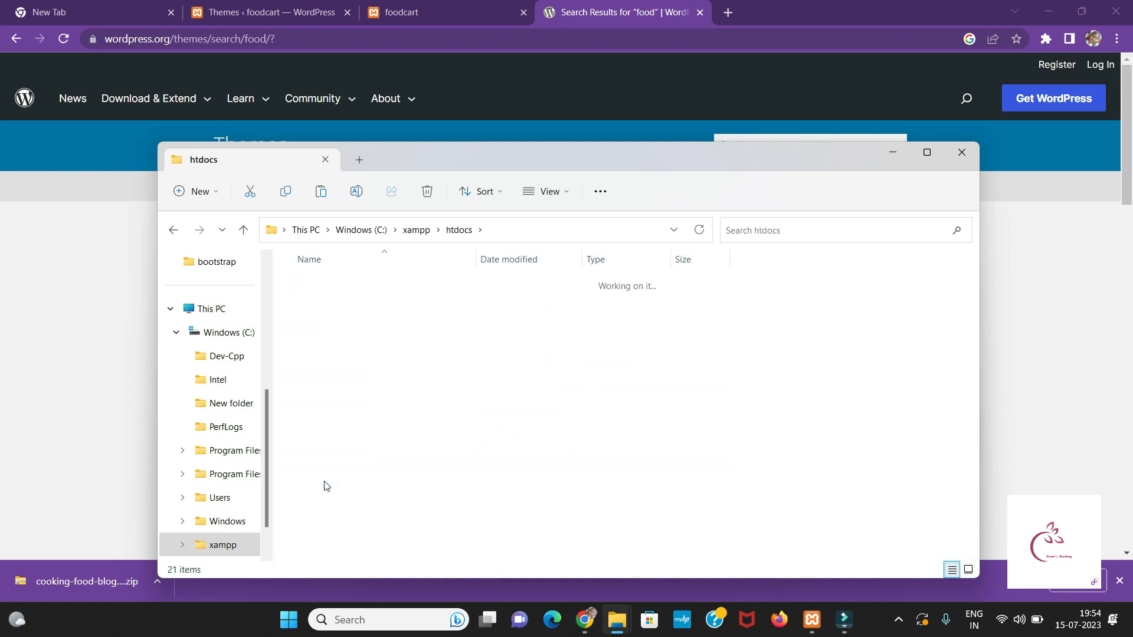
pyautogui.doubleClick(327, 308)
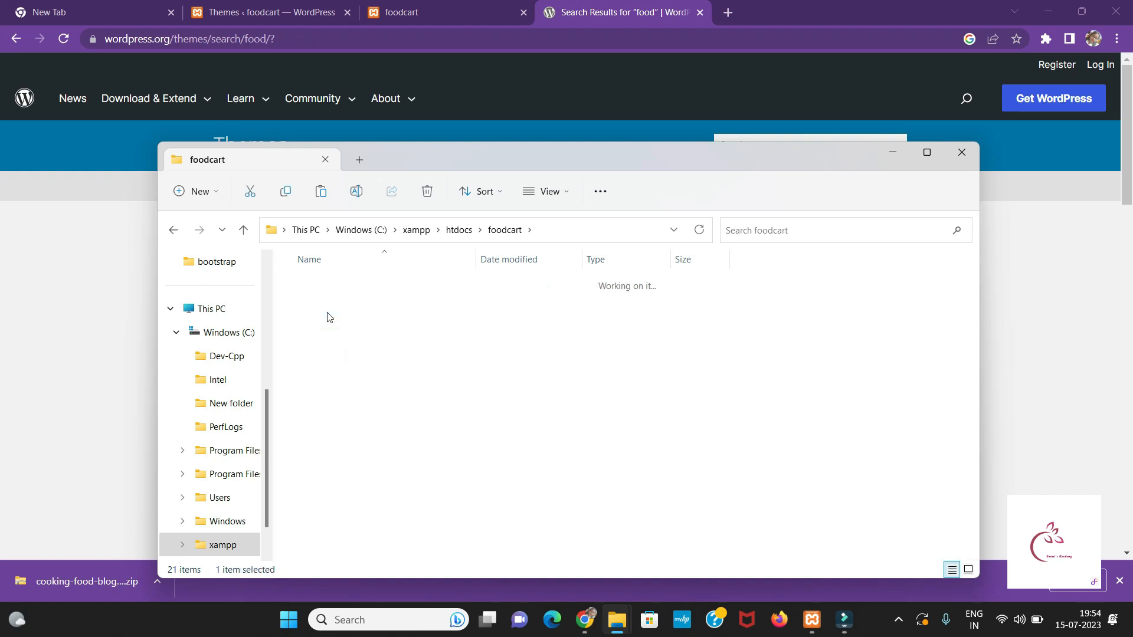
pyautogui.doubleClick(318, 309)
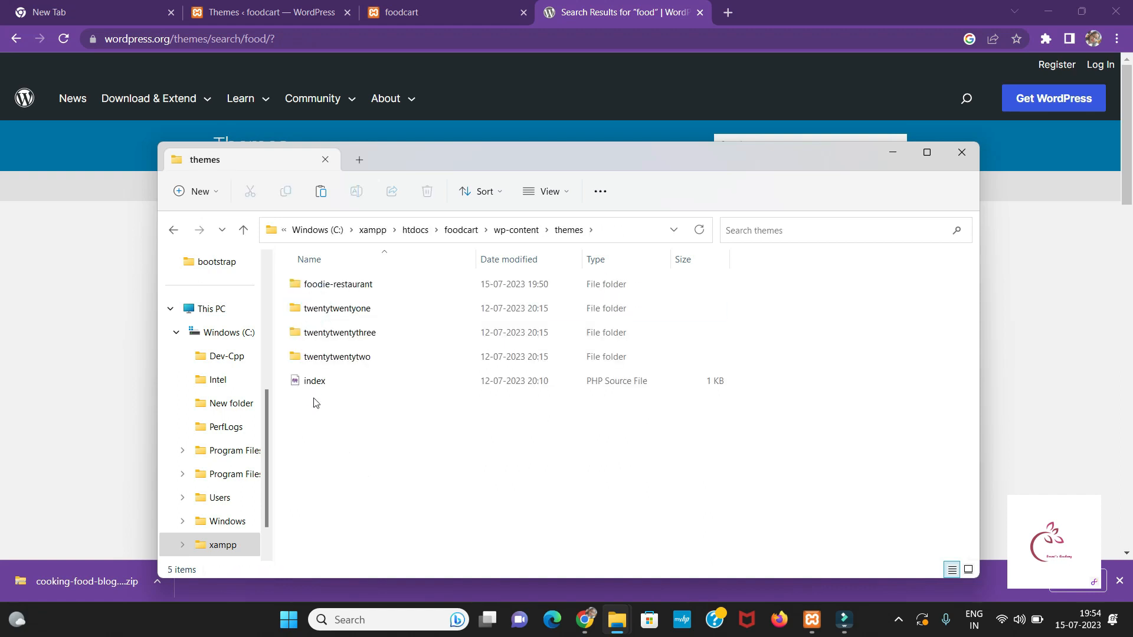
pyautogui.hotkey('ctrl', 'v')
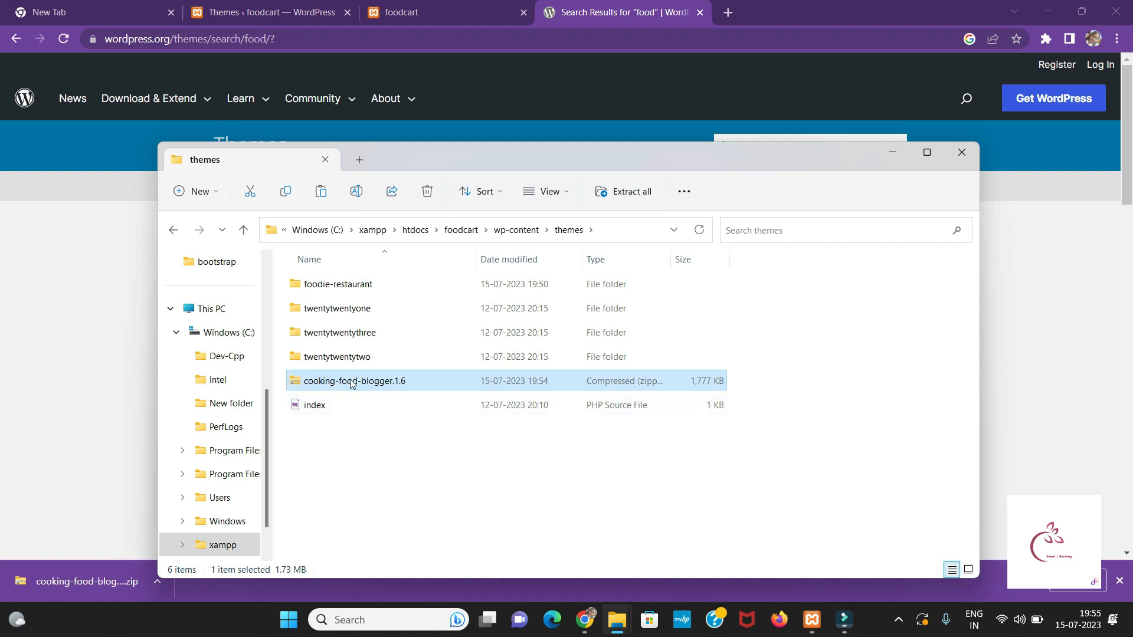
# - Extract the cooking-food-blogger.1.6 zip into the suggested folder inside the themes directory
pyautogui.rightClick(351, 384)
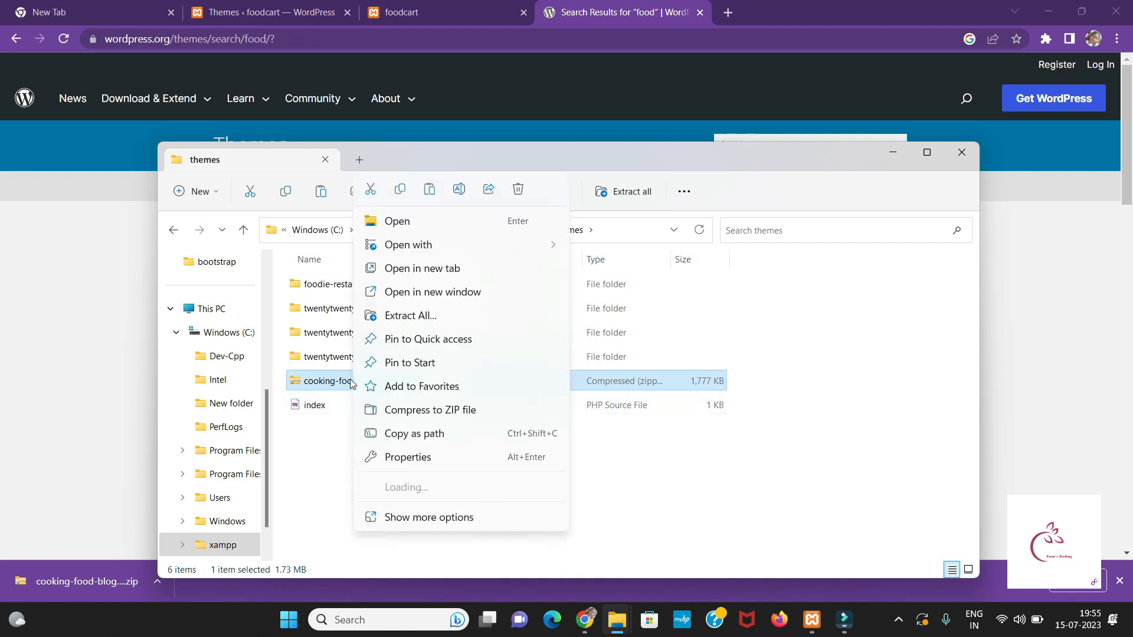
pyautogui.click(421, 318)
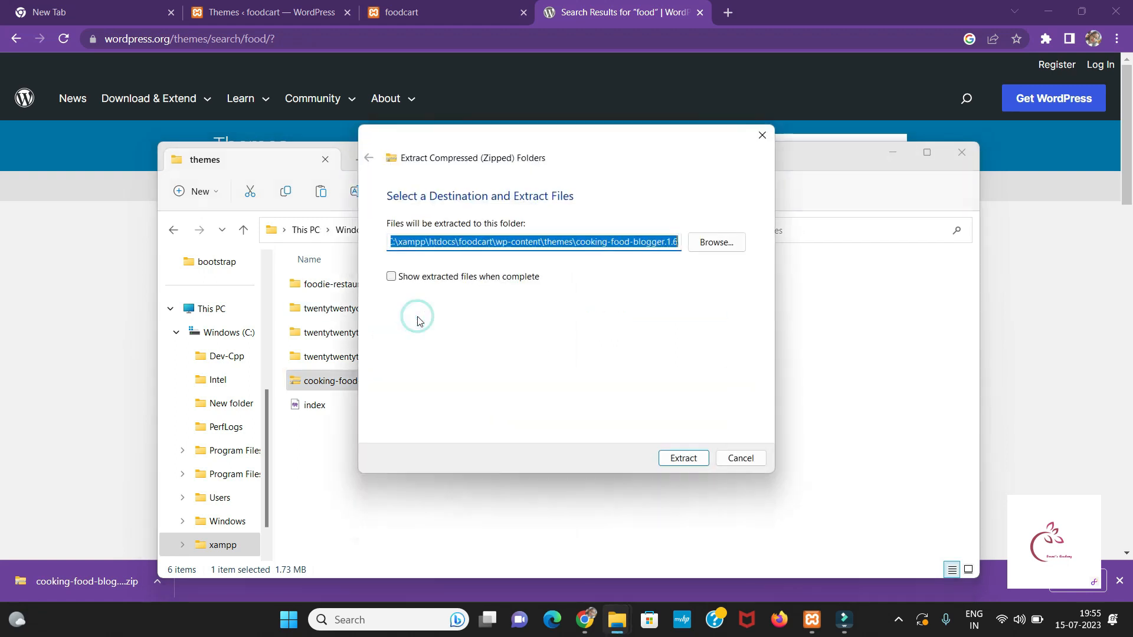
pyautogui.click(686, 462)
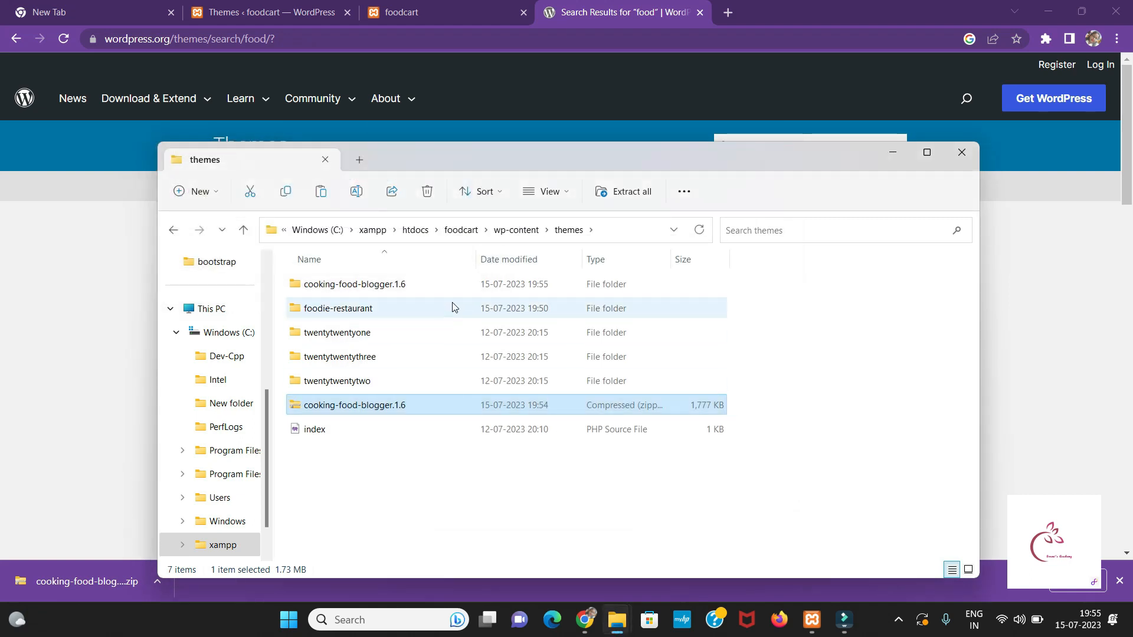
pyautogui.click(417, 404)
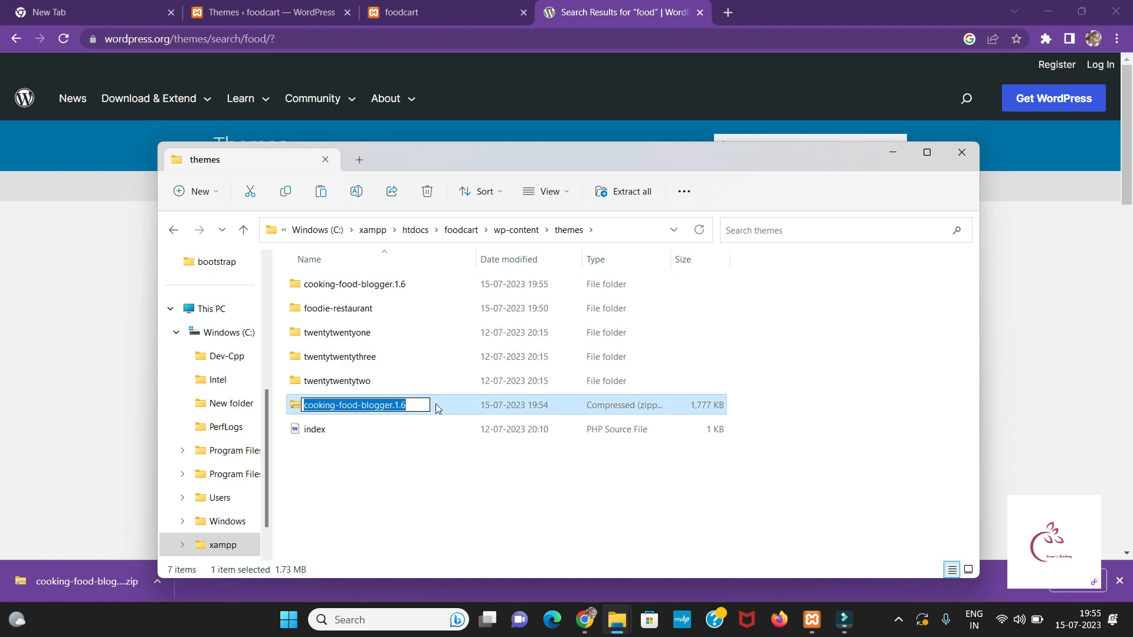
pyautogui.press('BackSpace')
pyautogui.press('Escape')
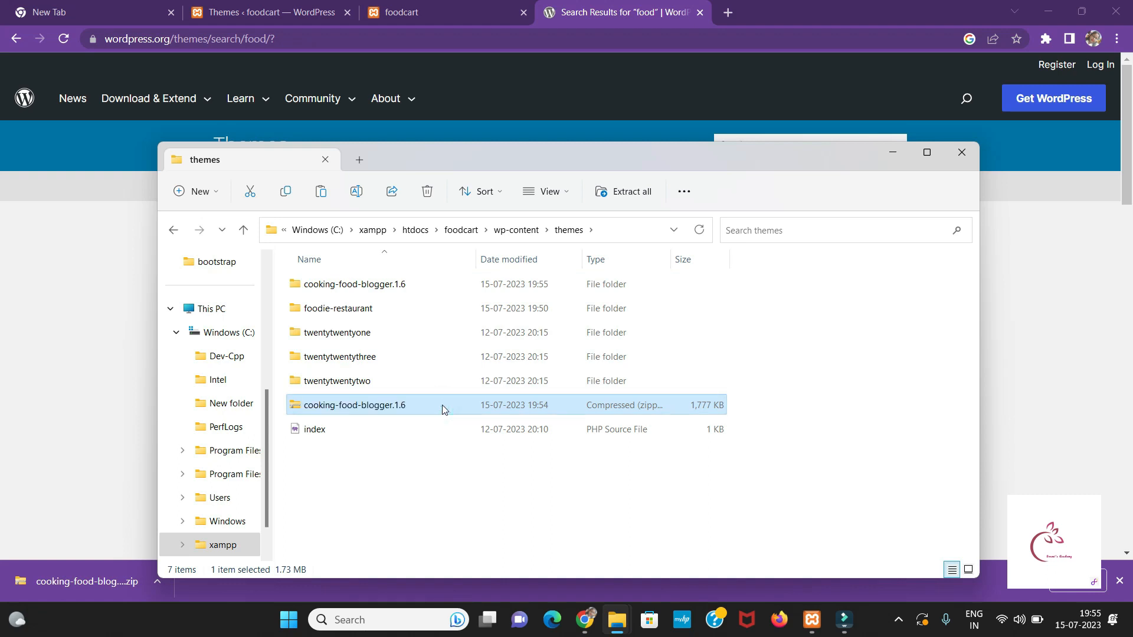
pyautogui.doubleClick(442, 405)
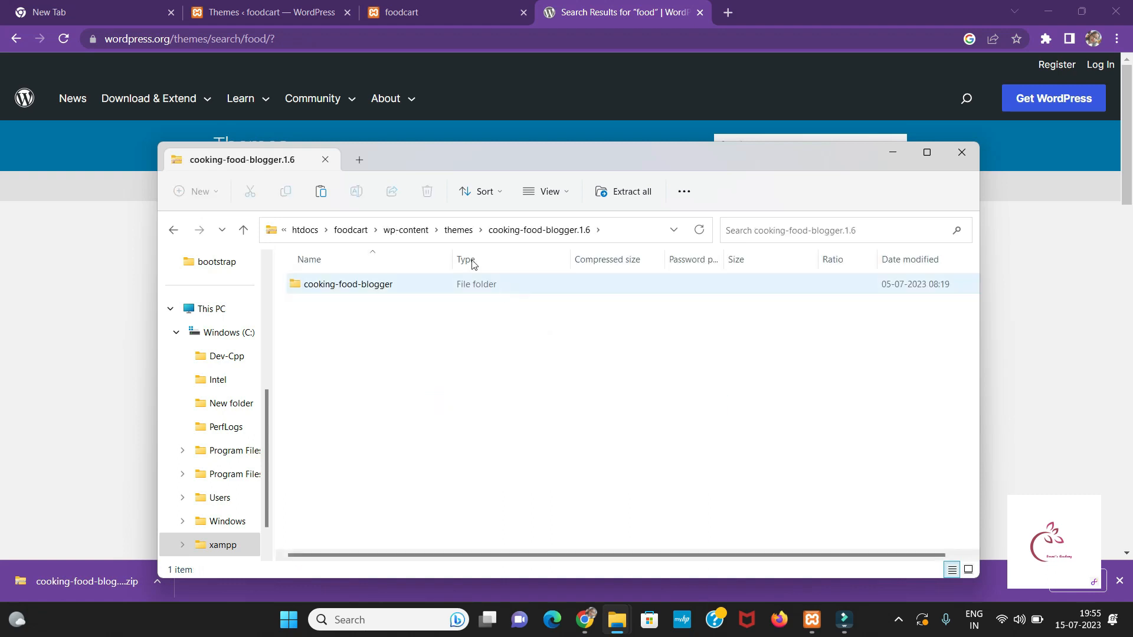
pyautogui.click(458, 230)
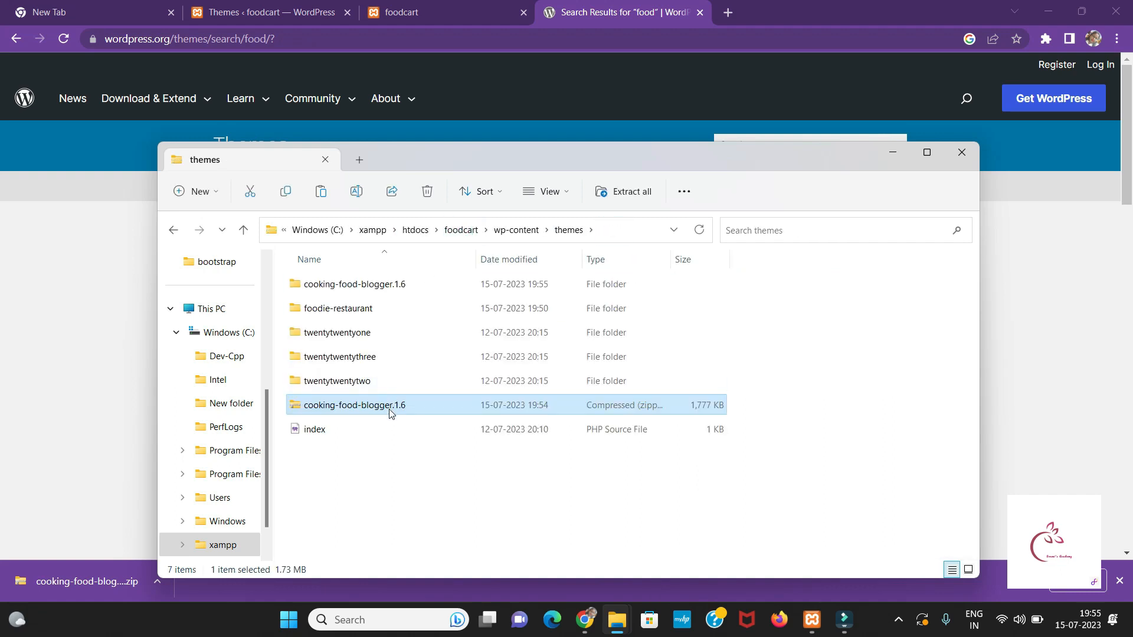
pyautogui.click(390, 407)
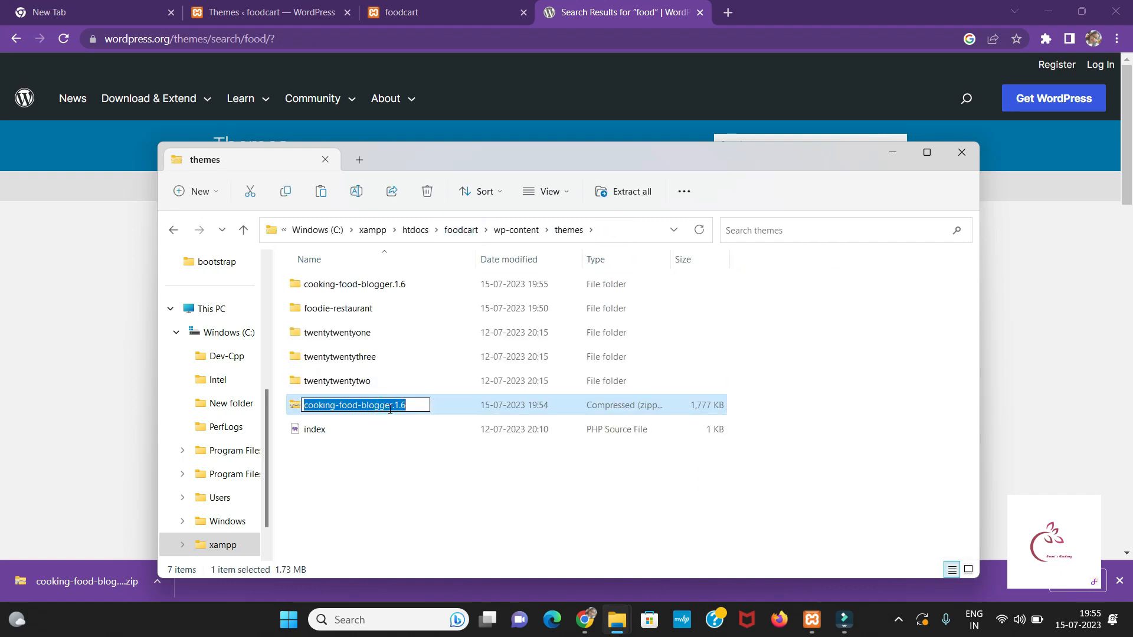
pyautogui.press('BackSpace')
pyautogui.press('Escape')
pyautogui.doubleClick(404, 409)
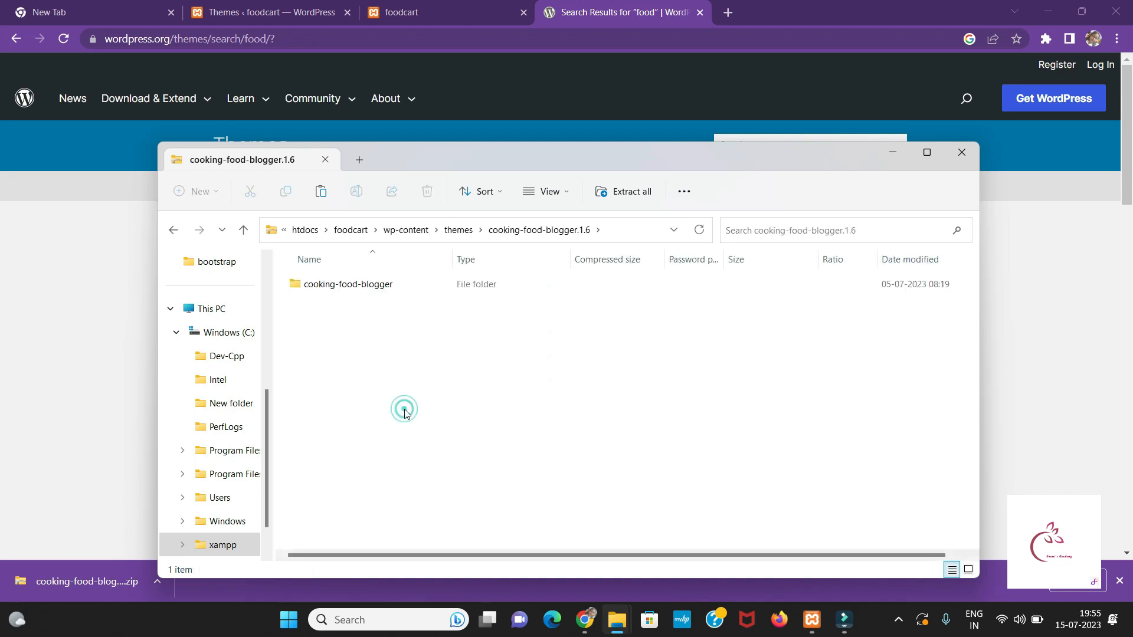
pyautogui.click(462, 234)
# - Delete the cooking-food-blogger.1.6 zip archive from the themes folder, keeping the extracted folder
pyautogui.click(436, 407)
pyautogui.click(437, 408)
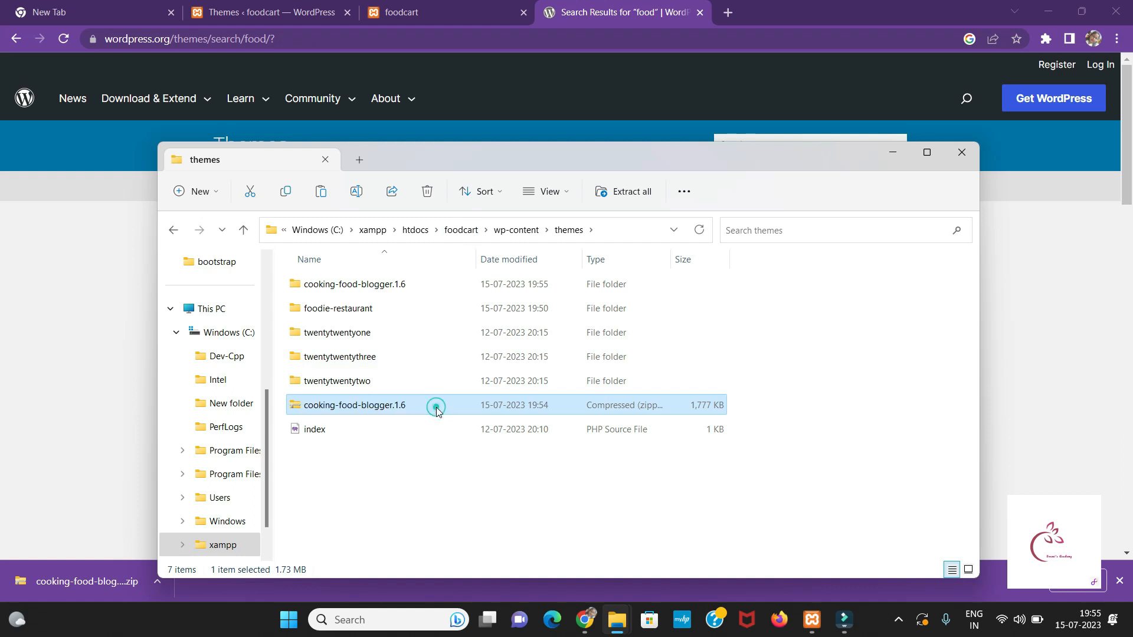
pyautogui.click(436, 407)
pyautogui.click(436, 407)
pyautogui.click(498, 405)
pyautogui.press('Delete')
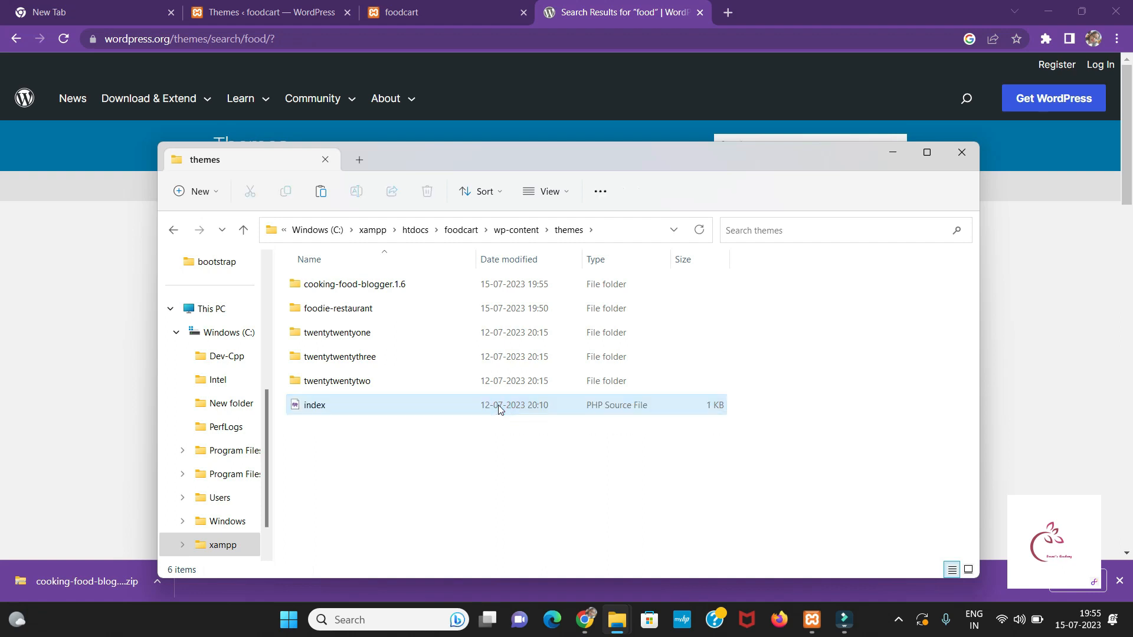
# - Switch to the foodcart Themes page in Chrome, reload it and check the installed themes for Cooking Food Blogger
pyautogui.click(260, 12)
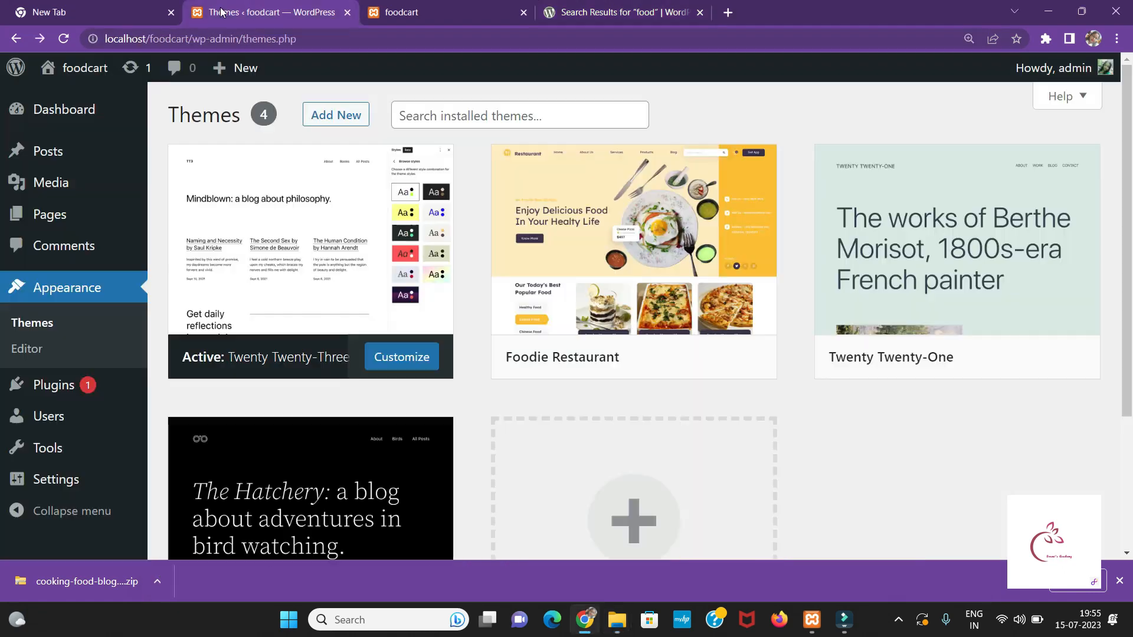
pyautogui.click(61, 40)
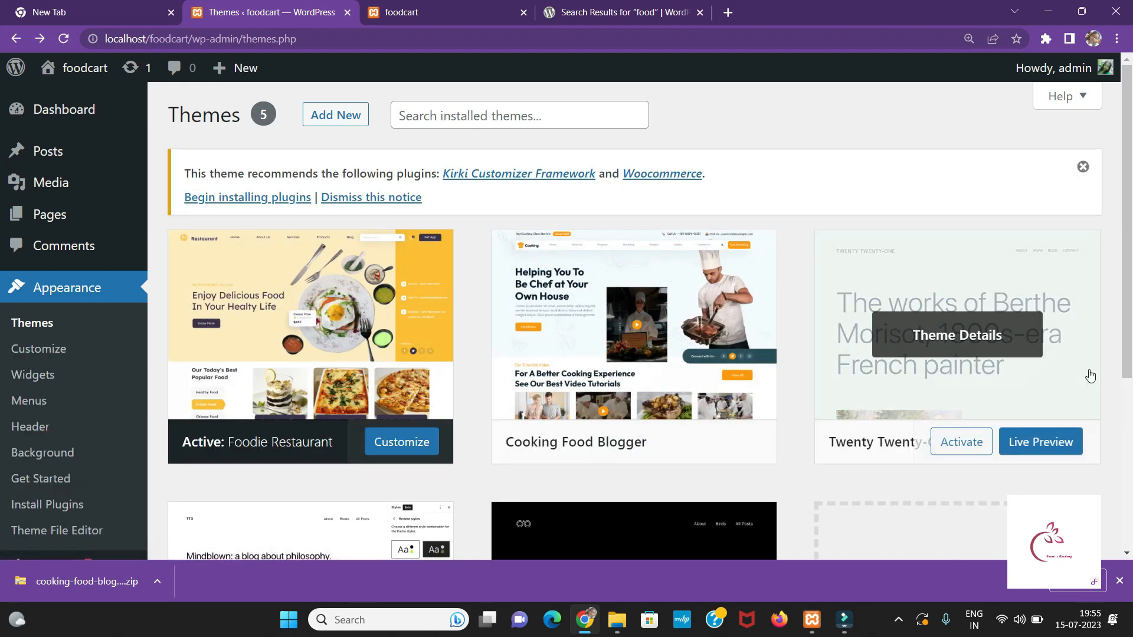
pyautogui.scroll(-5, 1088, 307)
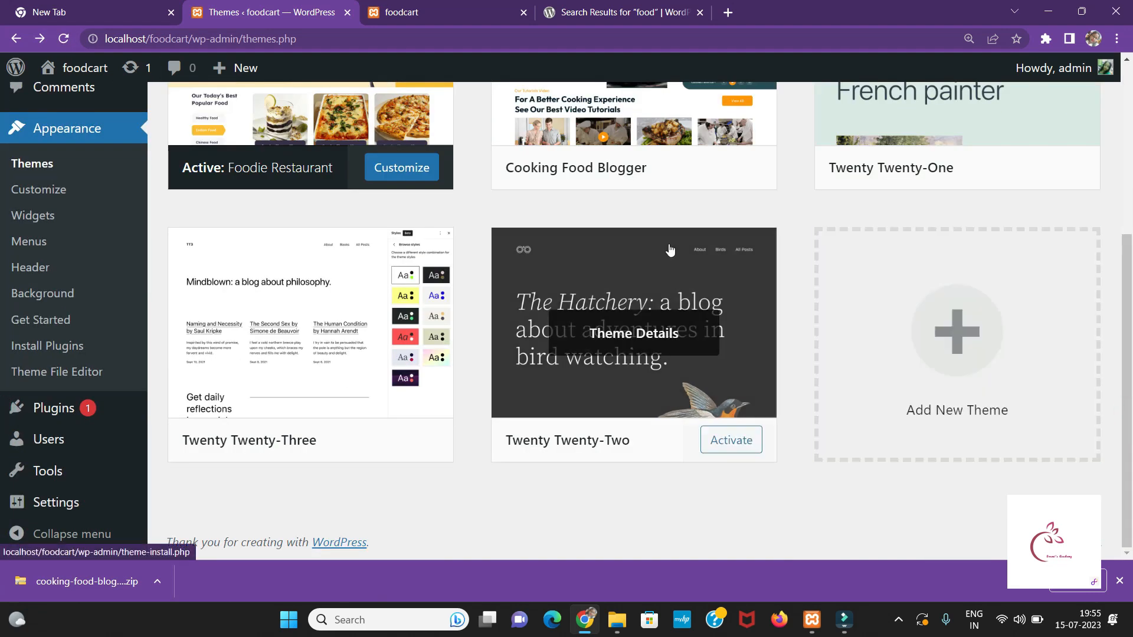
pyautogui.moveTo(645, 186)
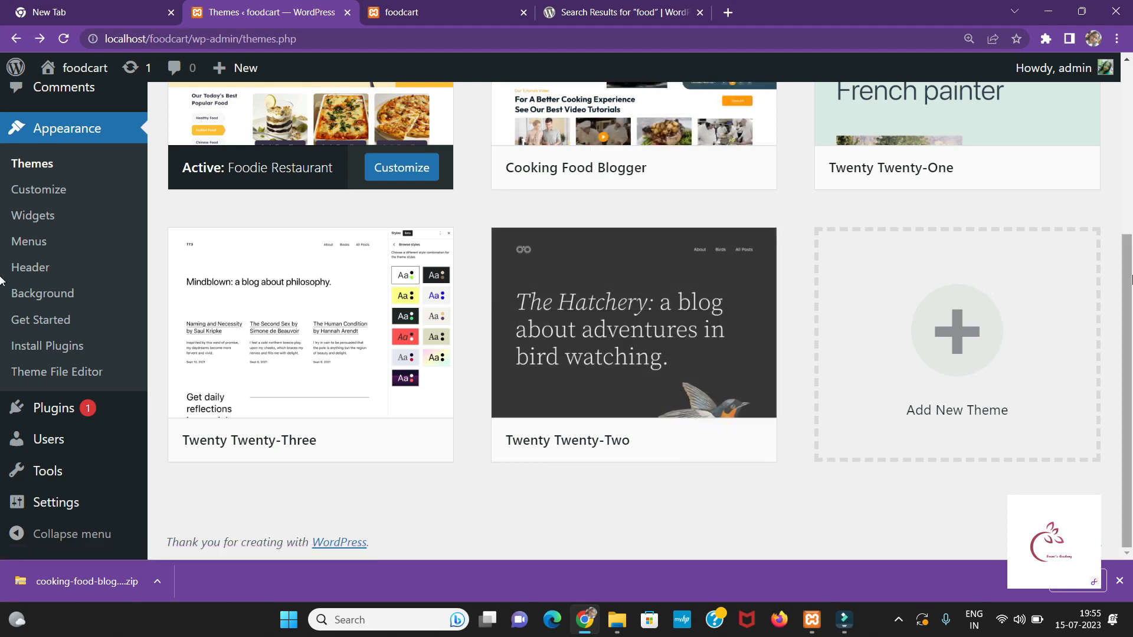
pyautogui.scroll(5, 2, 212)
pyautogui.moveTo(632, 442)
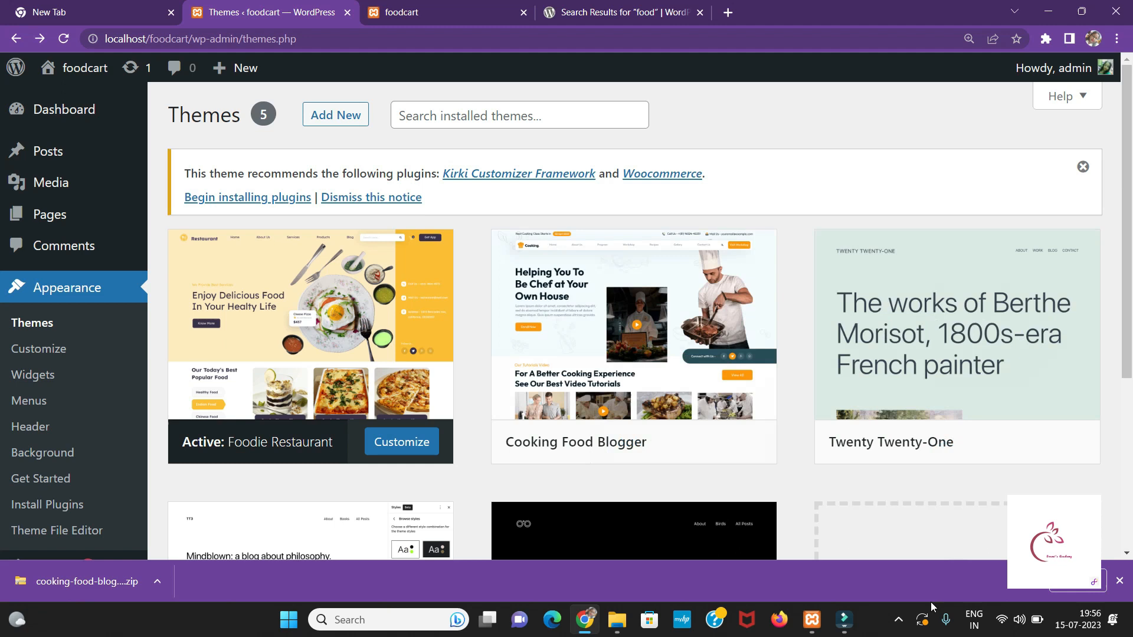
pyautogui.click(898, 626)
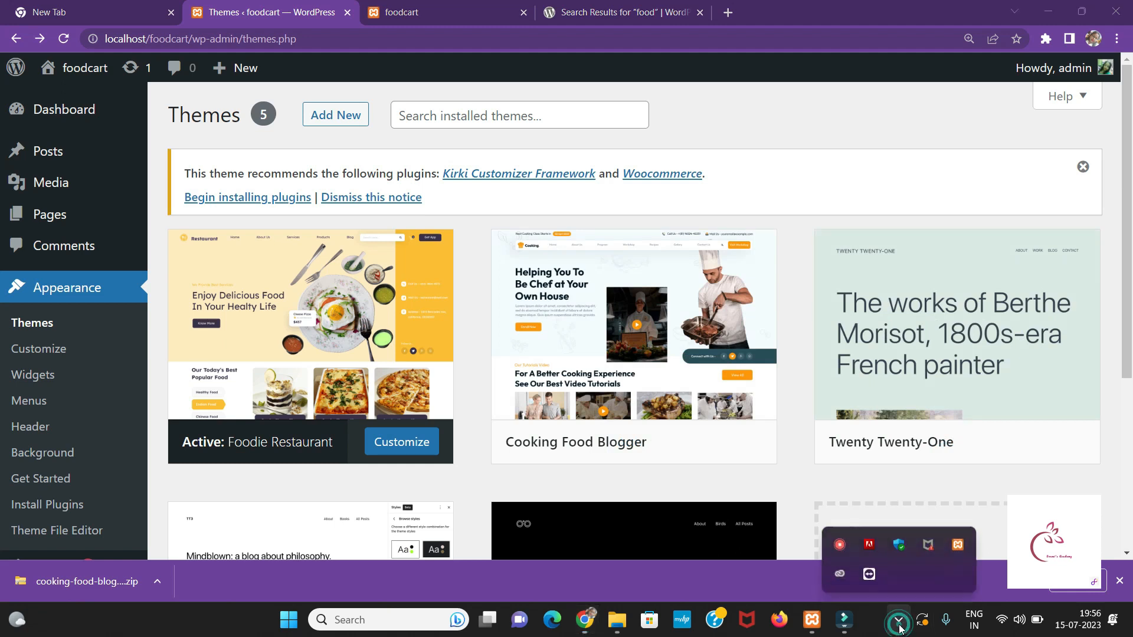
pyautogui.rightClick(837, 550)
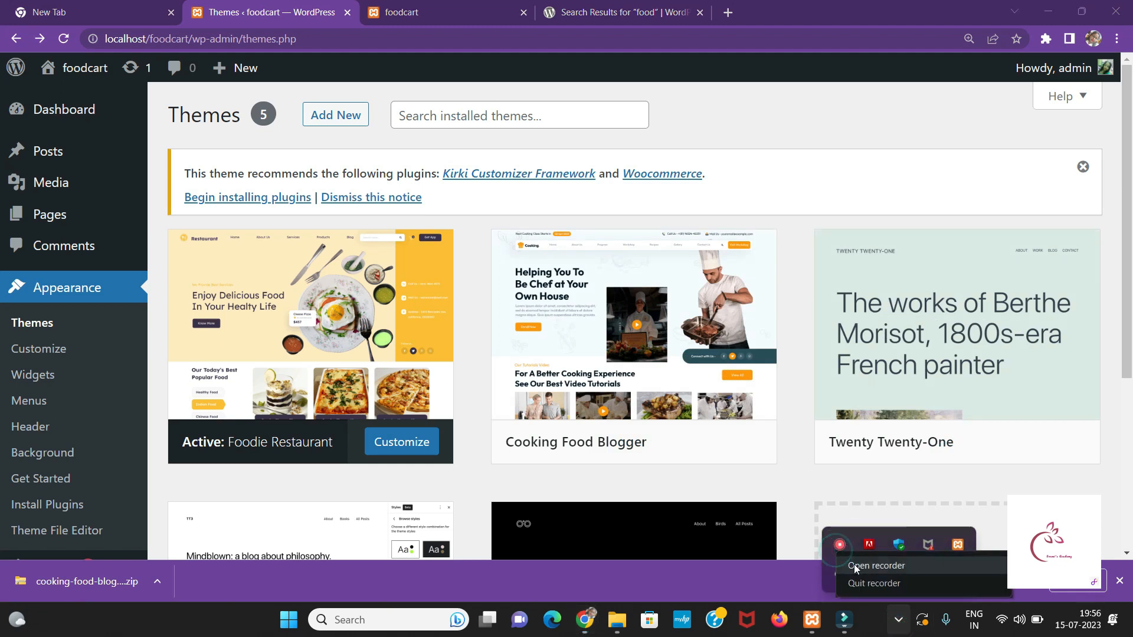
pyautogui.click(874, 583)
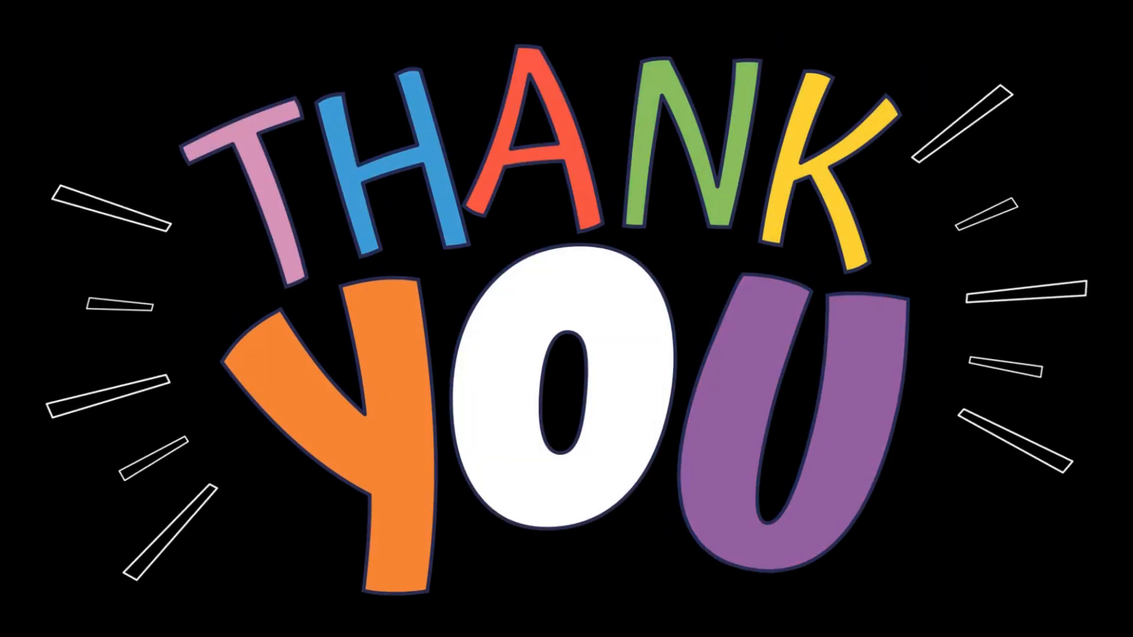